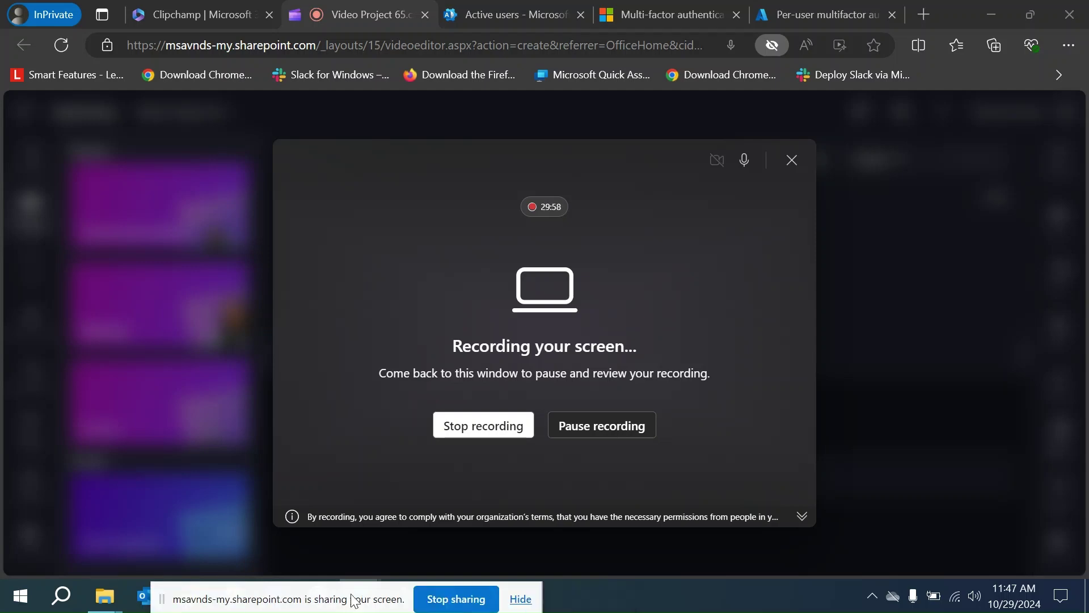
From the Per-user MFA page, go up to the tenant and open its All users list in Azure.
click(500, 13)
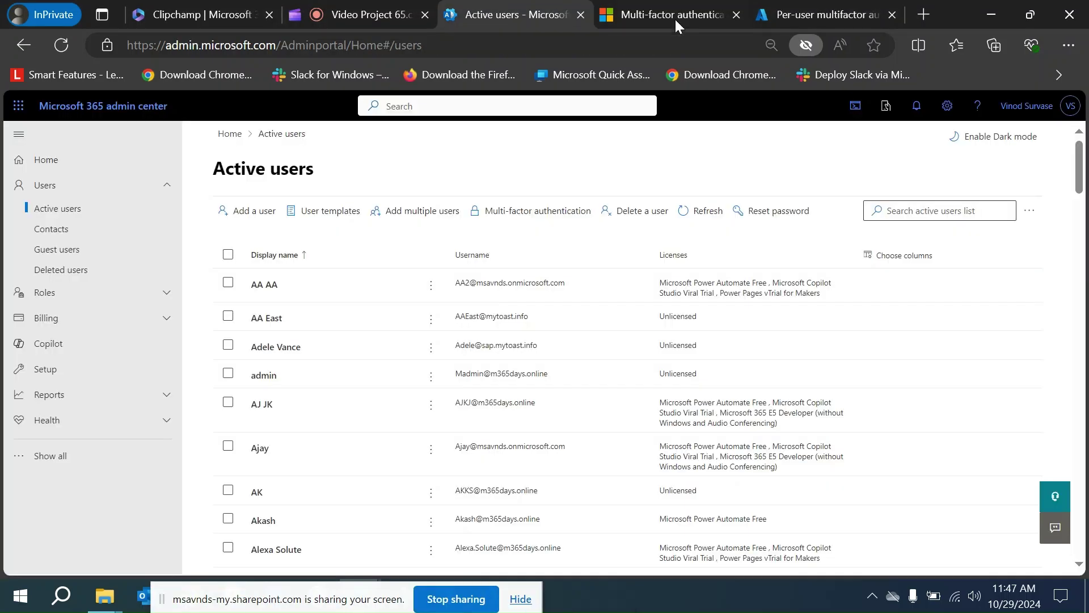
click(672, 11)
click(819, 15)
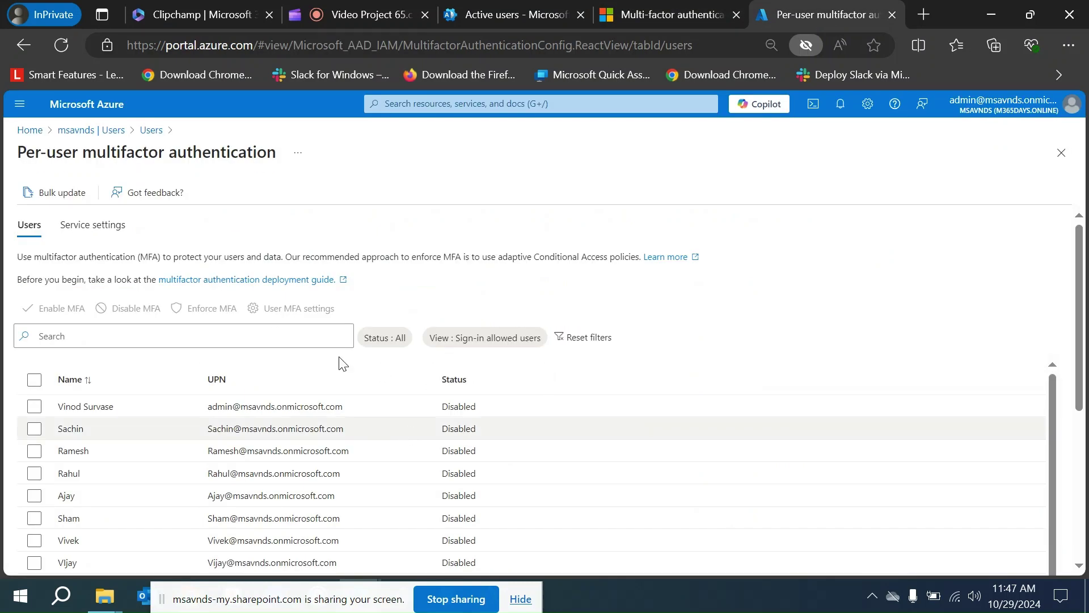
click(113, 131)
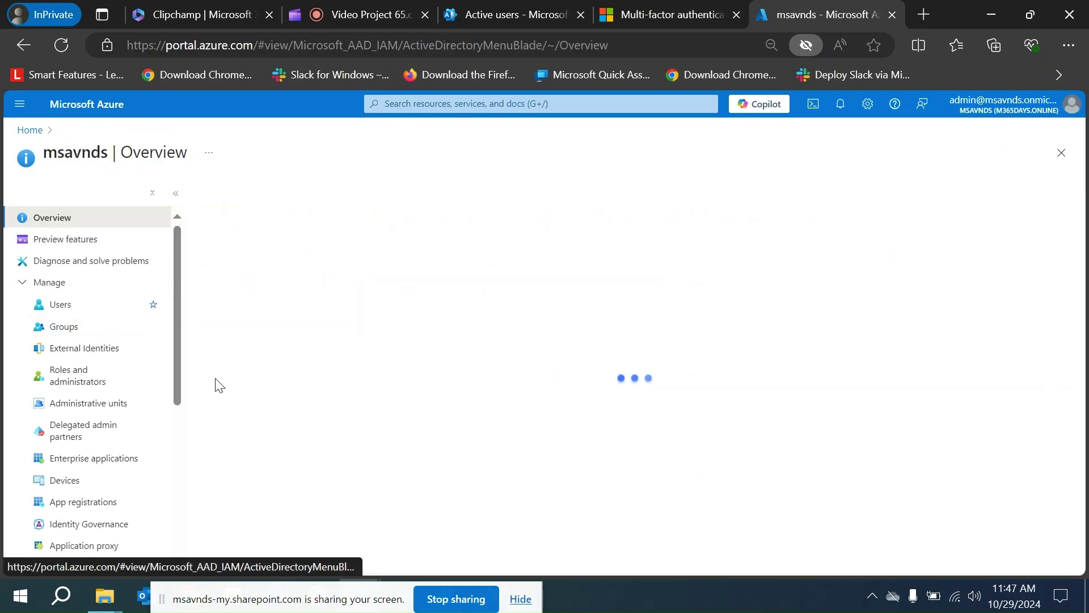
click(59, 304)
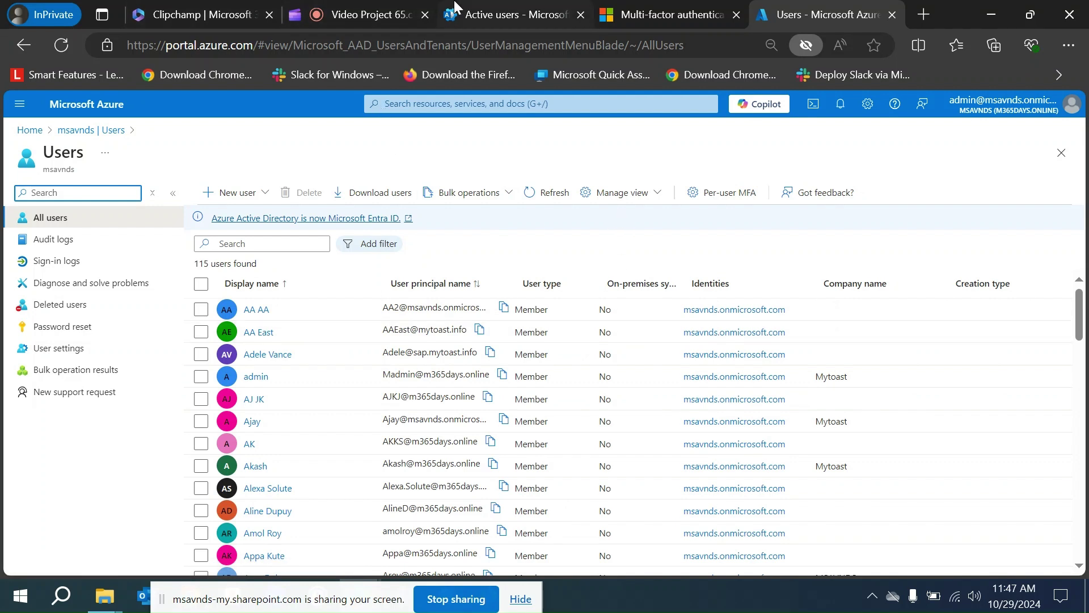
Go back to the admin center, open the Home dashboard, and collapse the Users group.
click(514, 17)
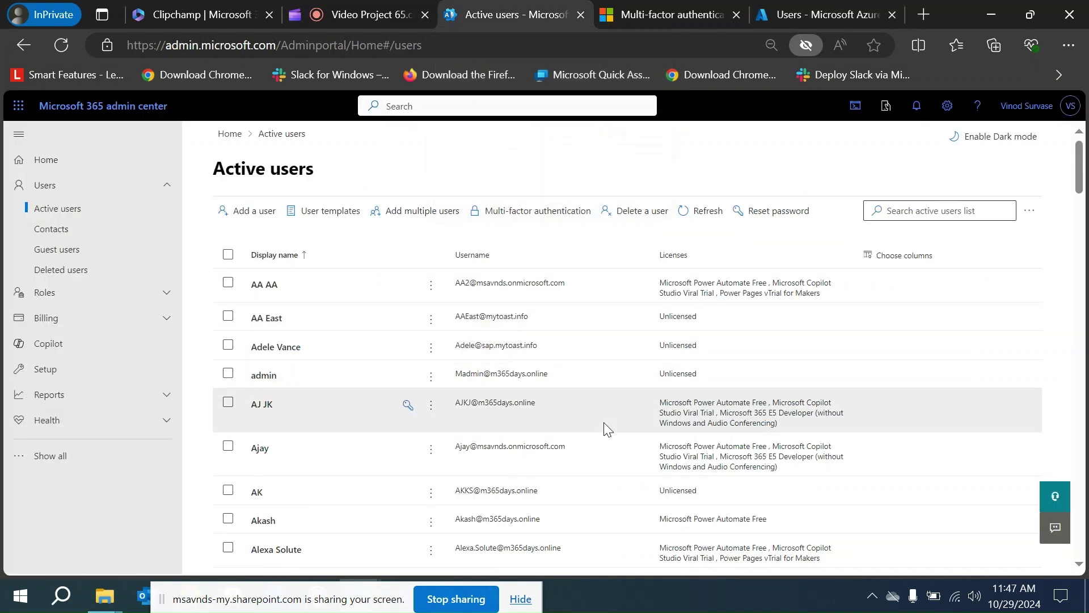
click(50, 161)
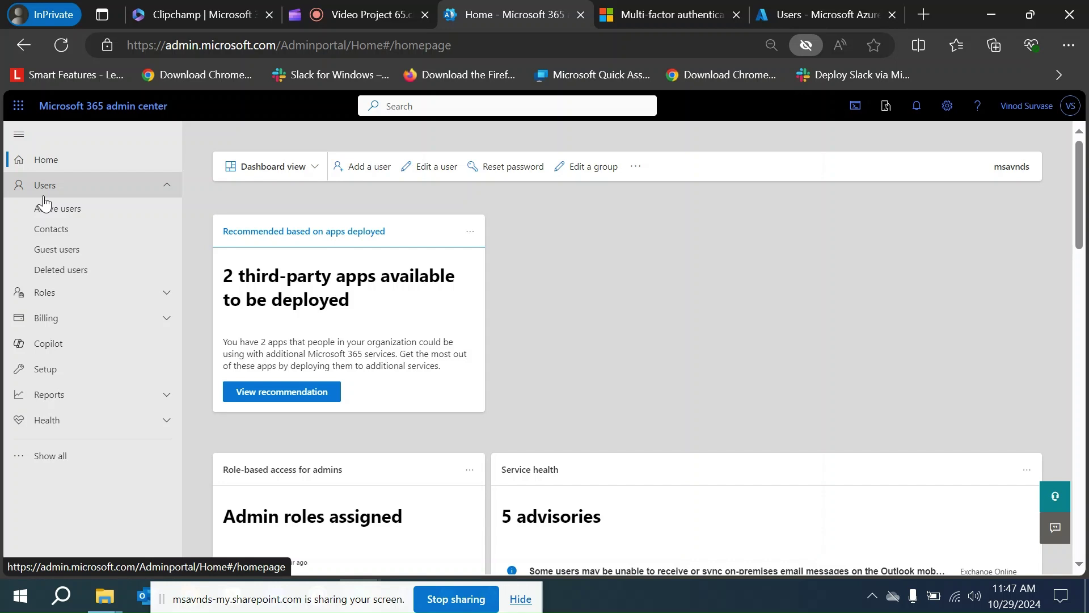
click(89, 194)
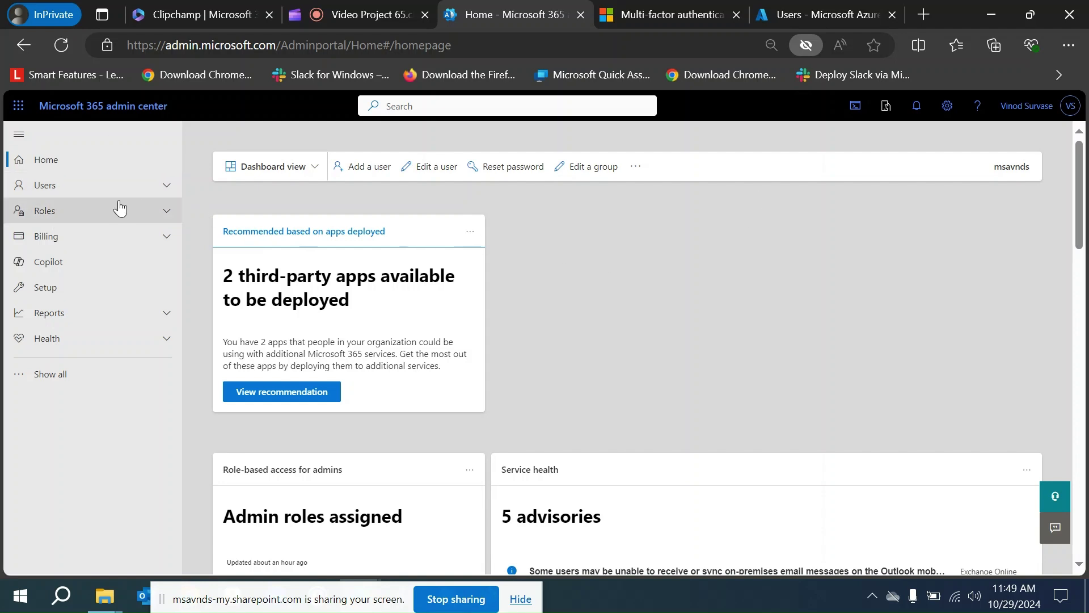
Expand the Users group and open the Active users list.
click(99, 195)
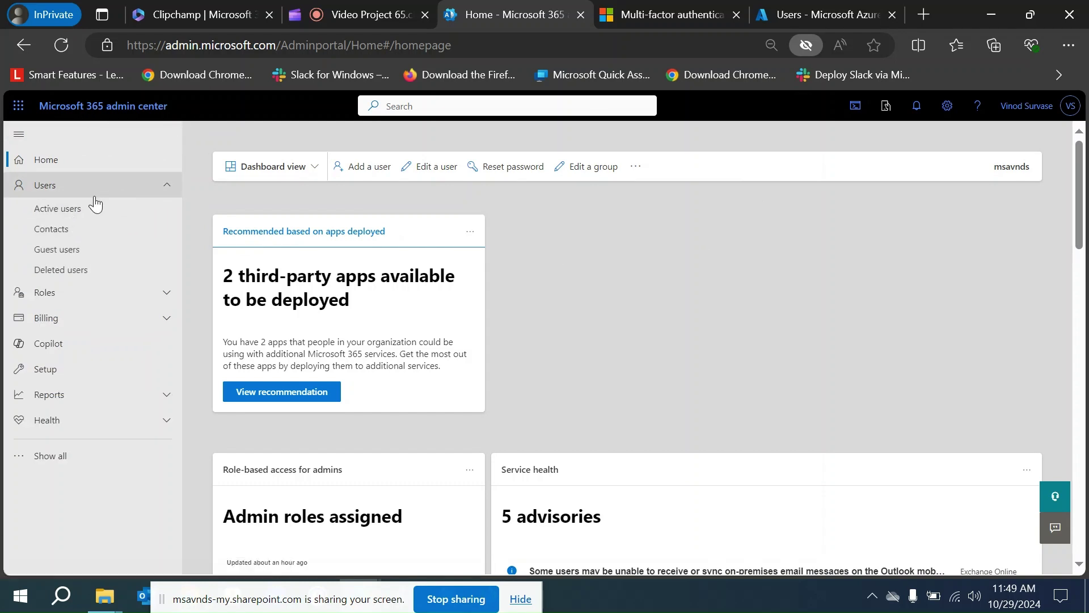
click(79, 210)
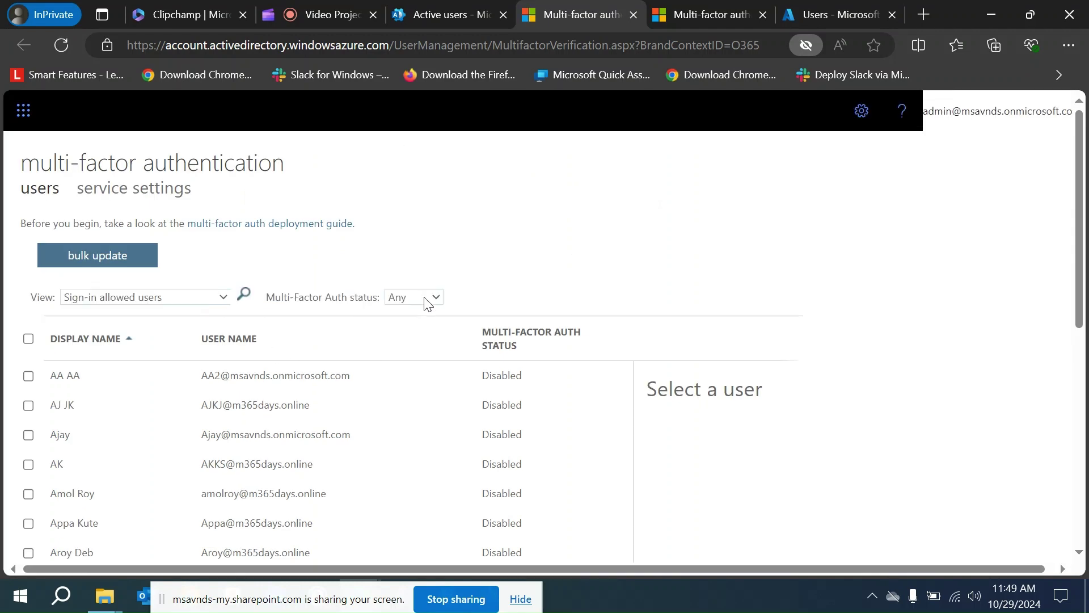
Select the second user in the MFA users list so their quick steps appear.
drag(24, 176, 292, 171)
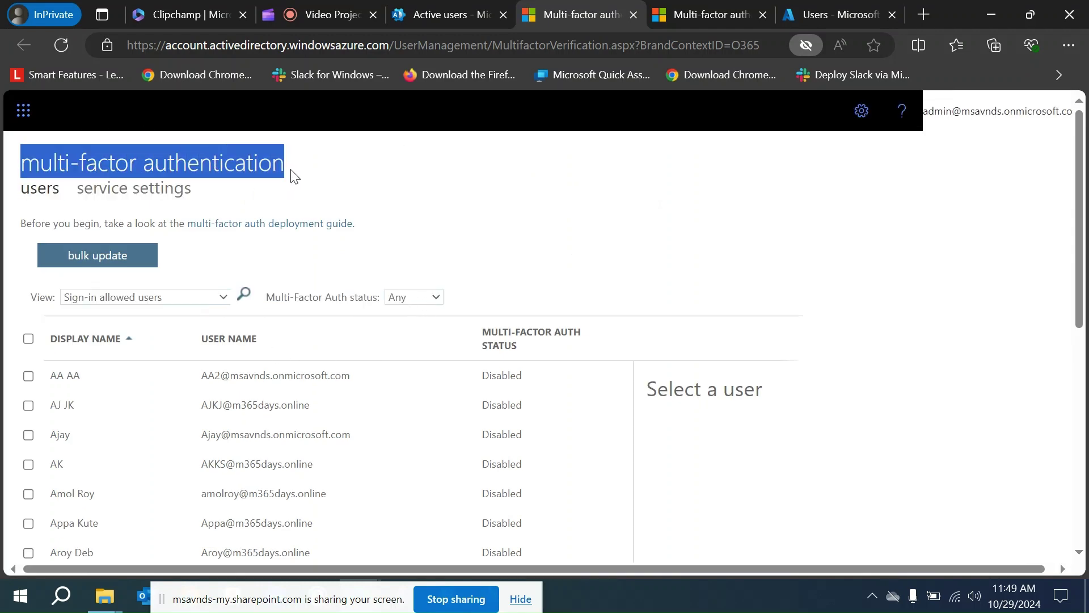
click(675, 214)
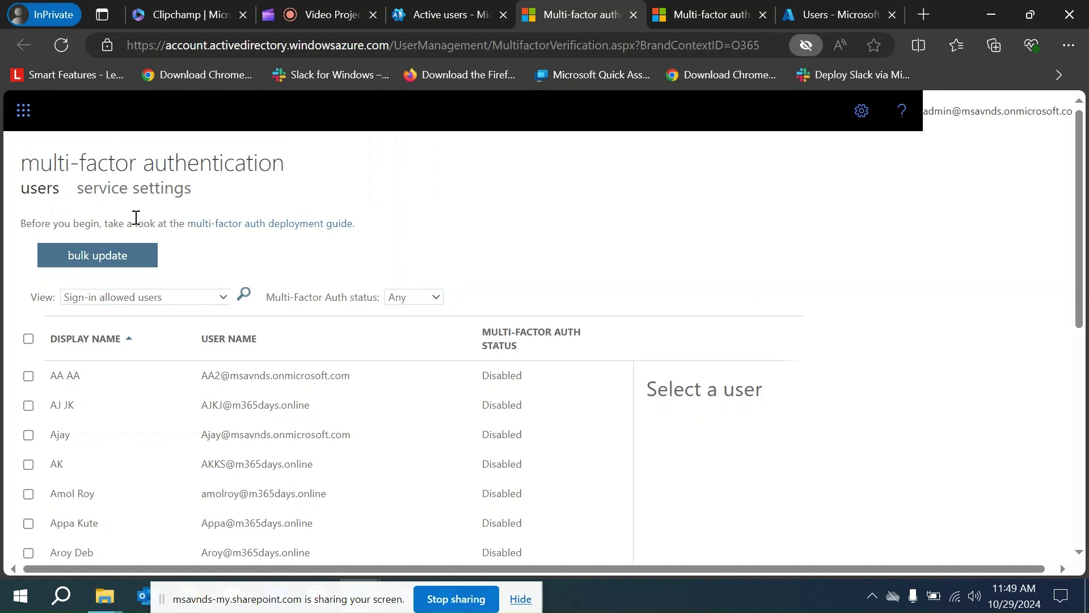
click(145, 196)
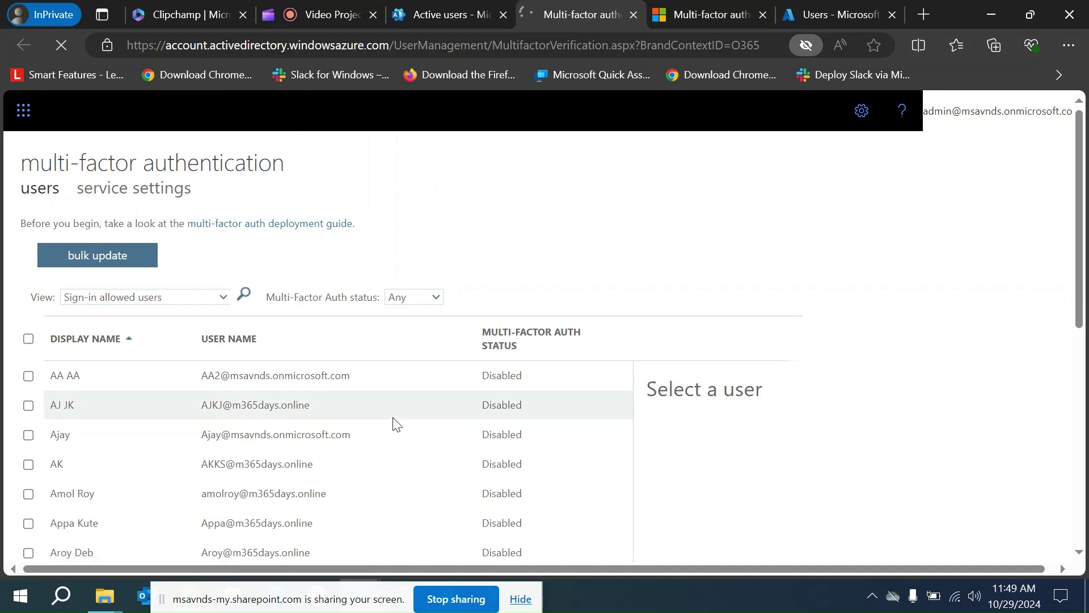
click(58, 406)
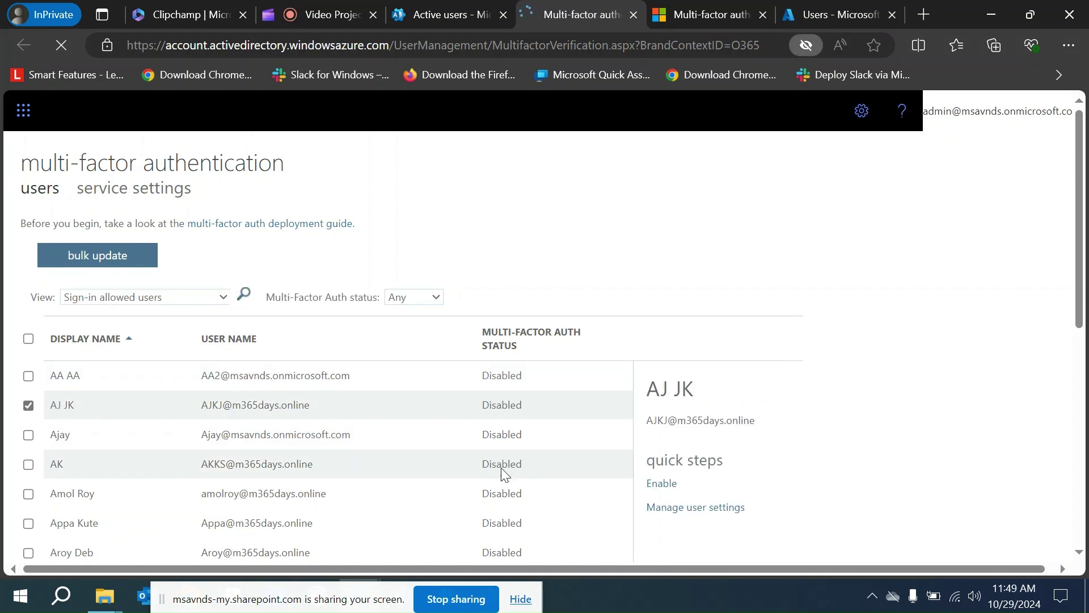
scroll(738, 397, down, 3)
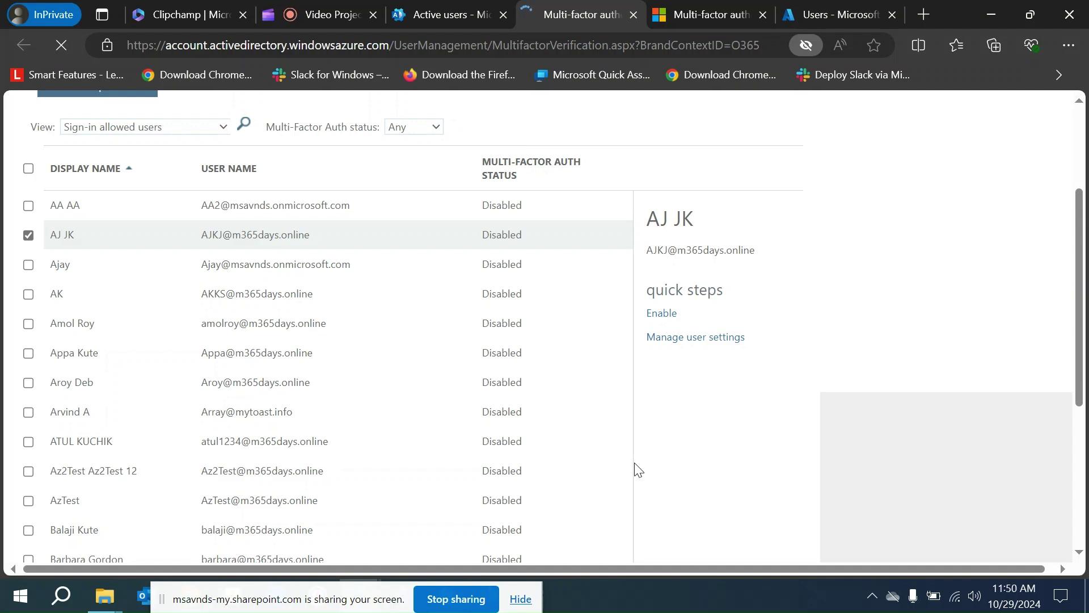
Enable multi-factor auth for the second user, dismiss the success message, and reselect them.
click(661, 313)
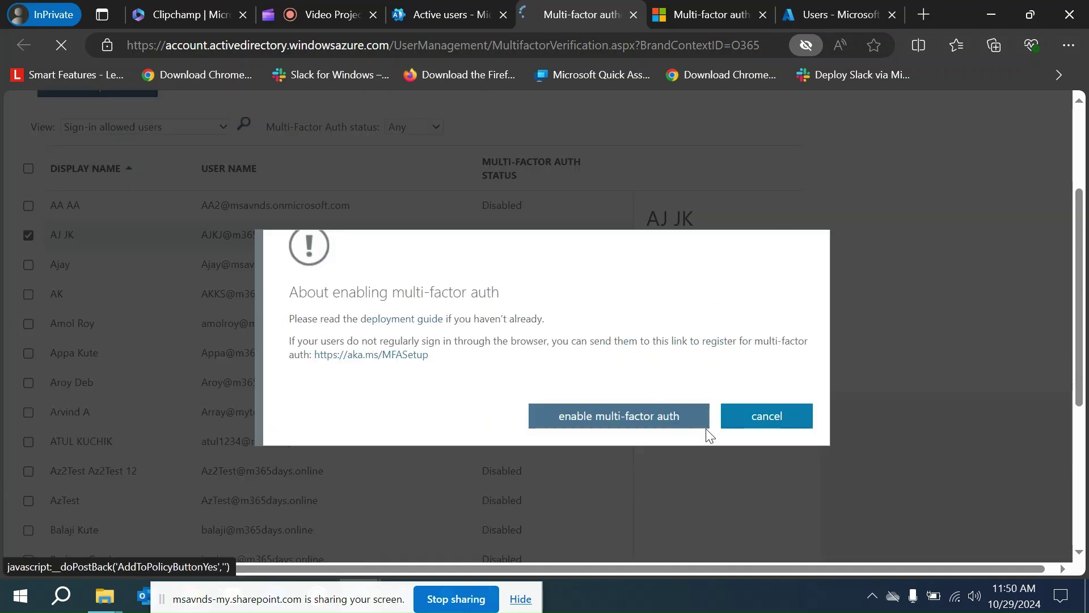
click(647, 419)
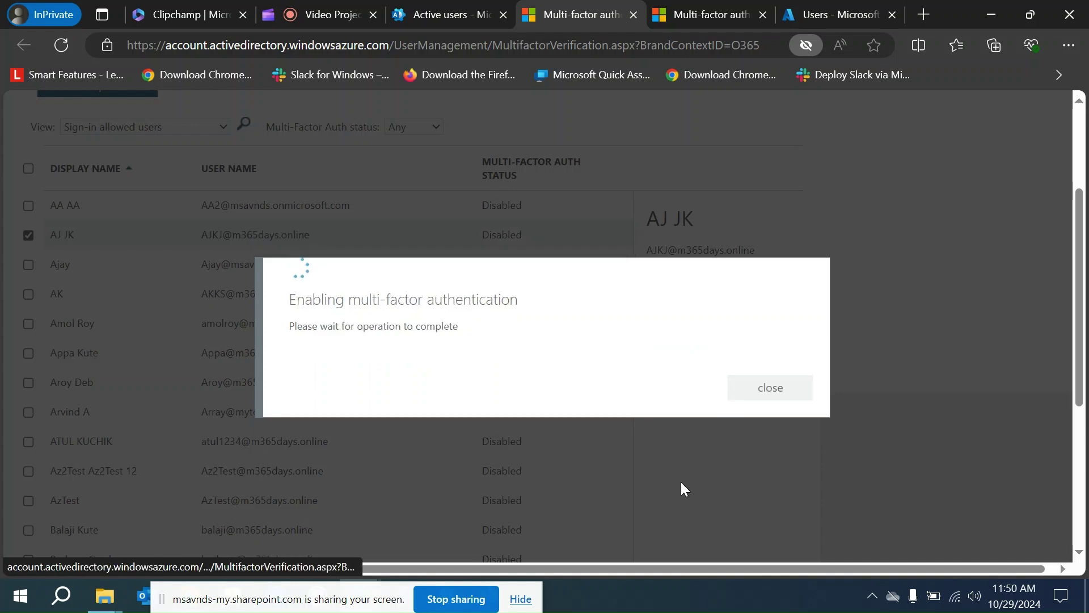
click(795, 392)
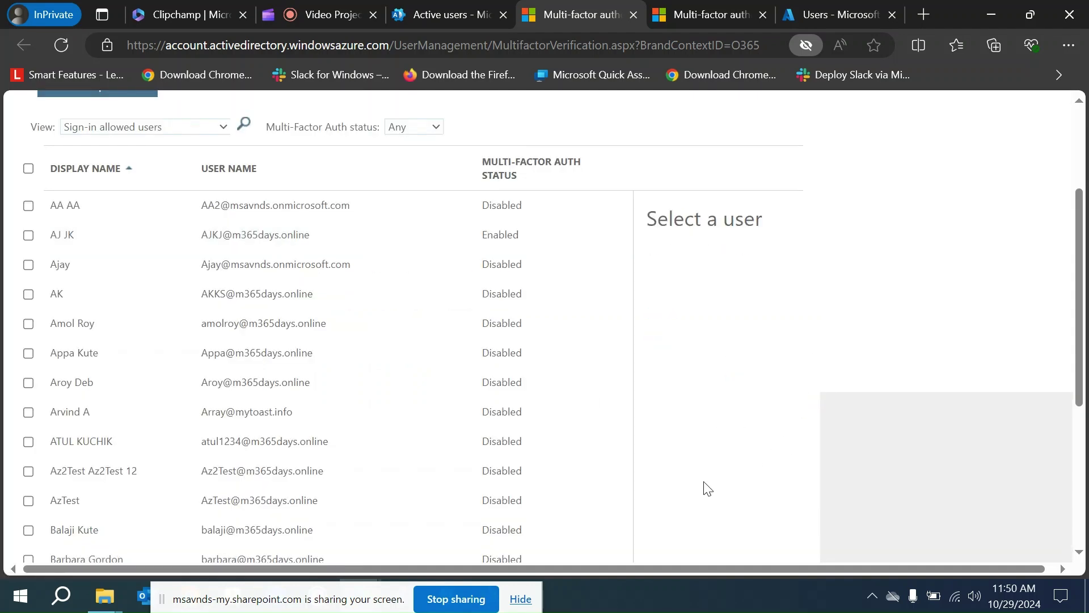
click(67, 237)
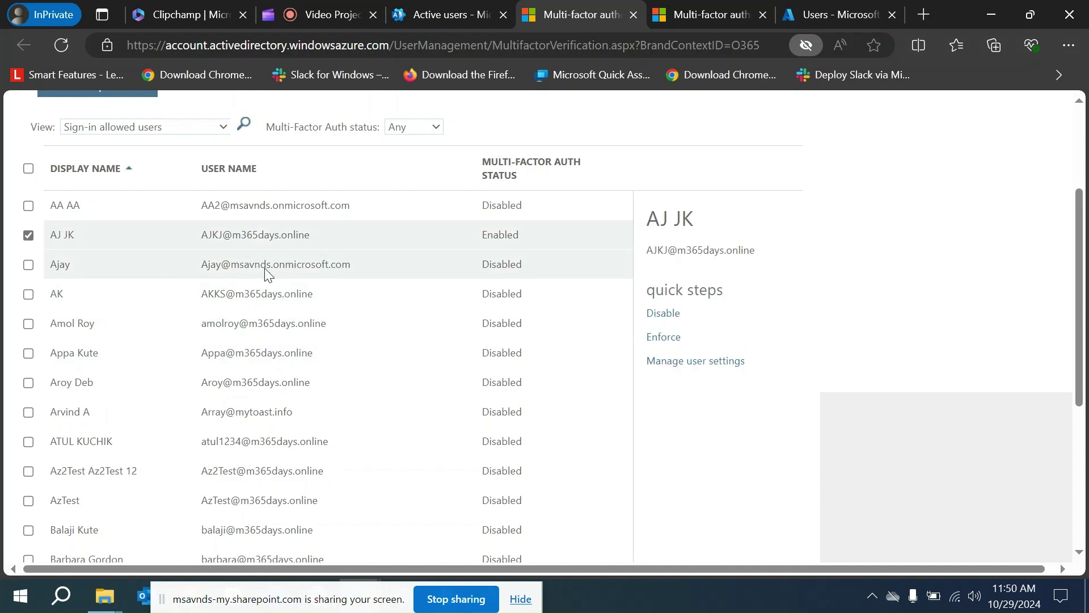
Enforce multi-factor auth for the second user, close the confirmation, and reselect them.
click(668, 344)
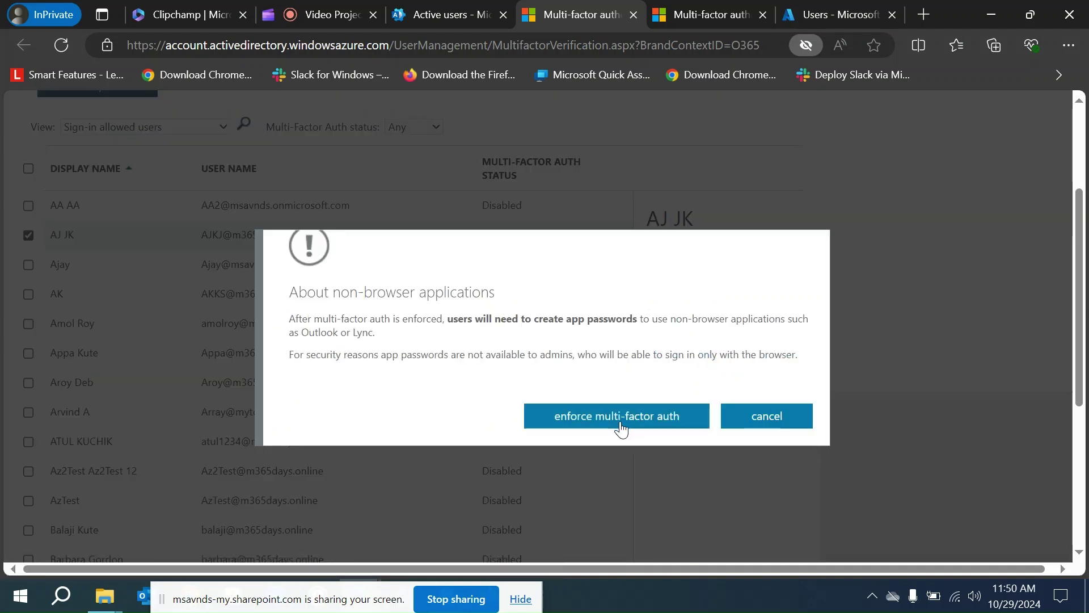
click(604, 424)
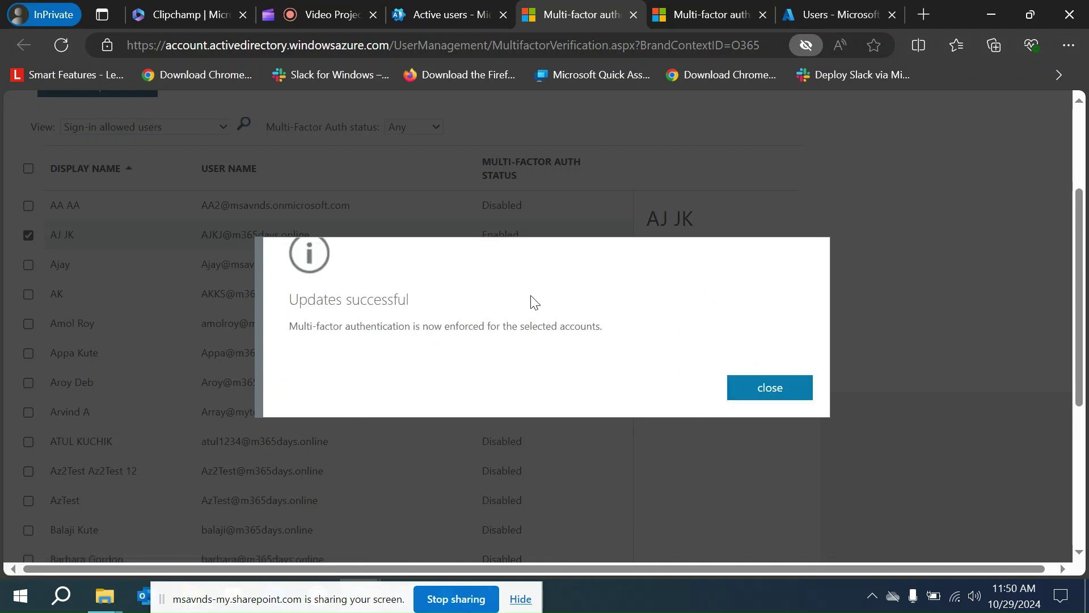
click(755, 397)
click(77, 234)
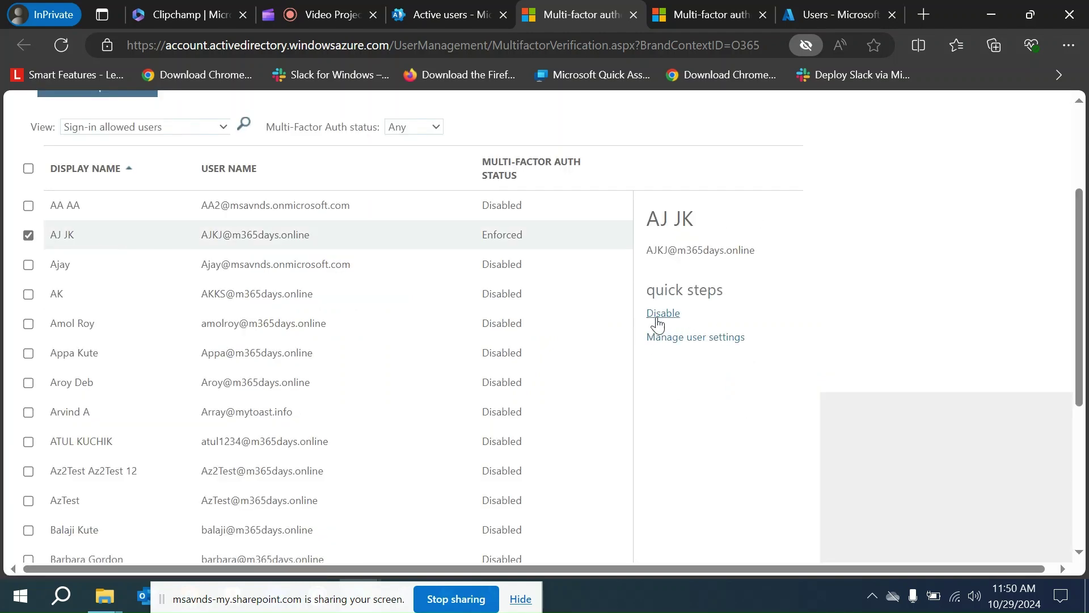
click(691, 339)
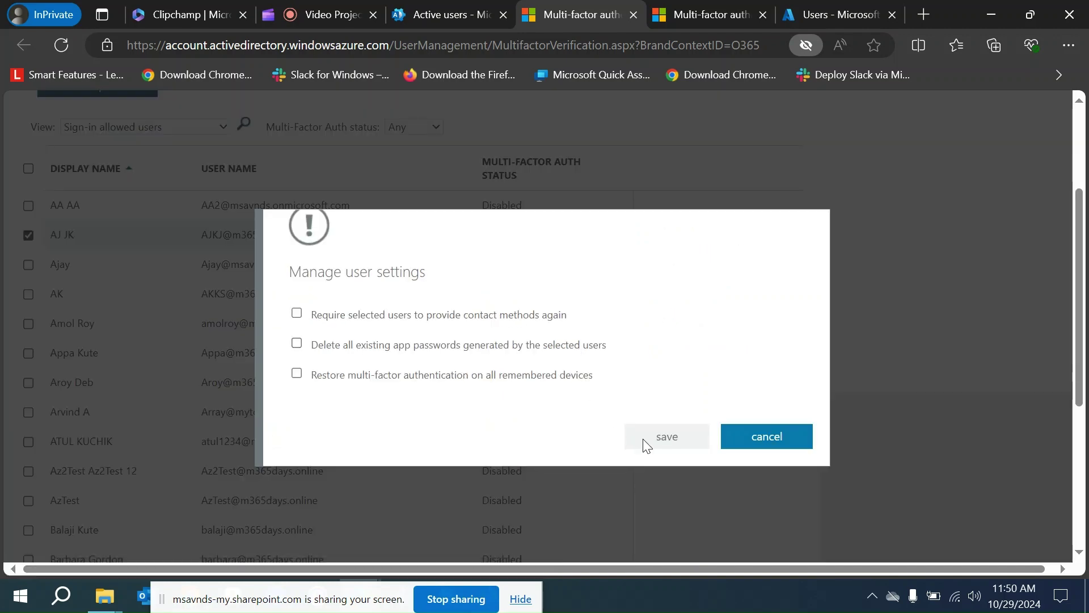
click(760, 442)
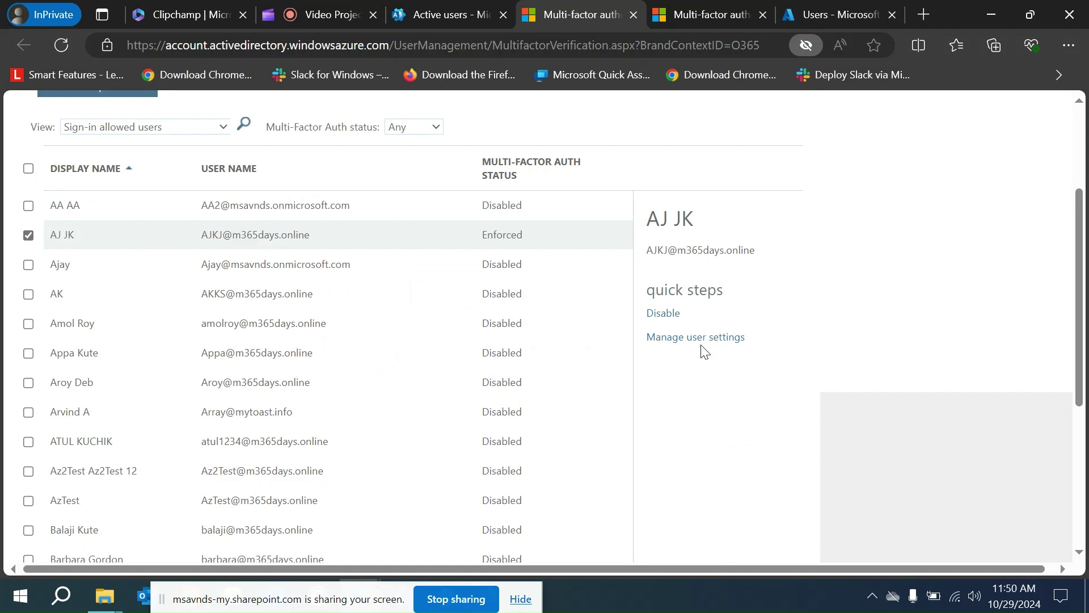
click(669, 338)
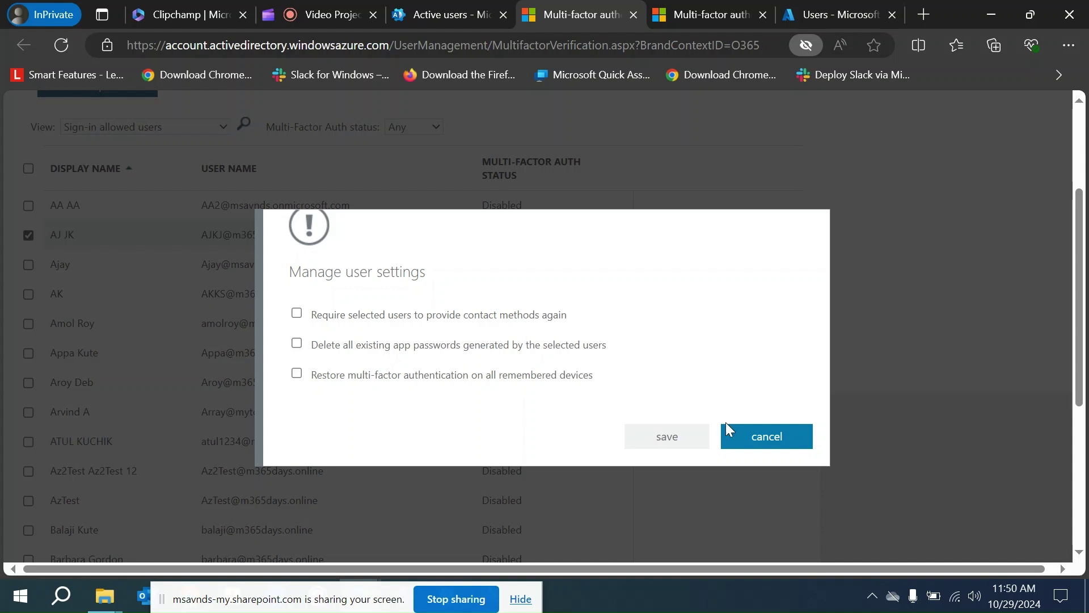
click(771, 437)
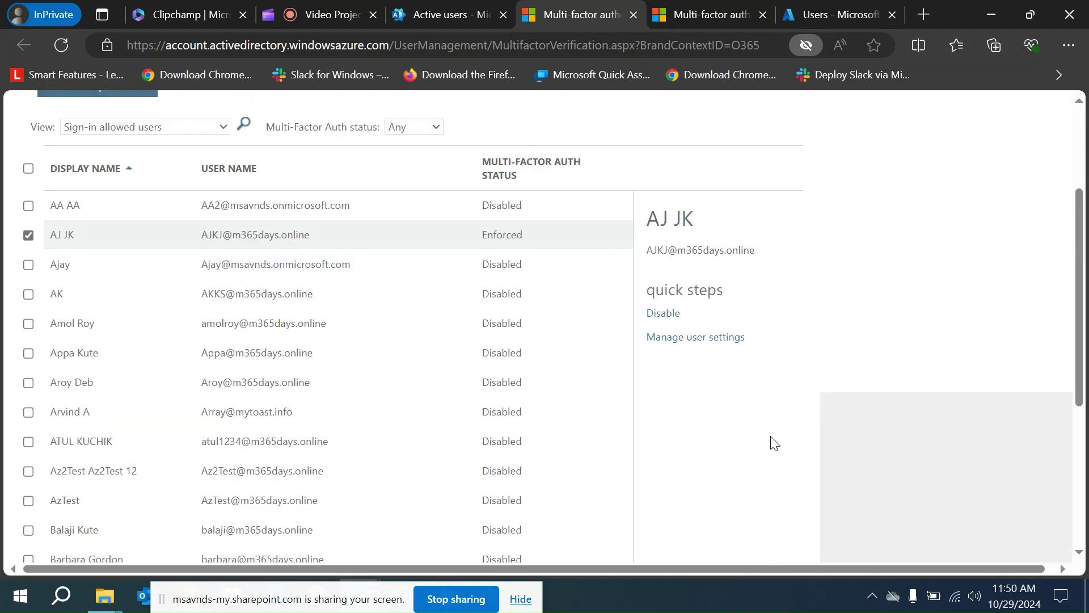
Deselect the second user and follow the 'service settings' link.
scroll(774, 442, up, 3)
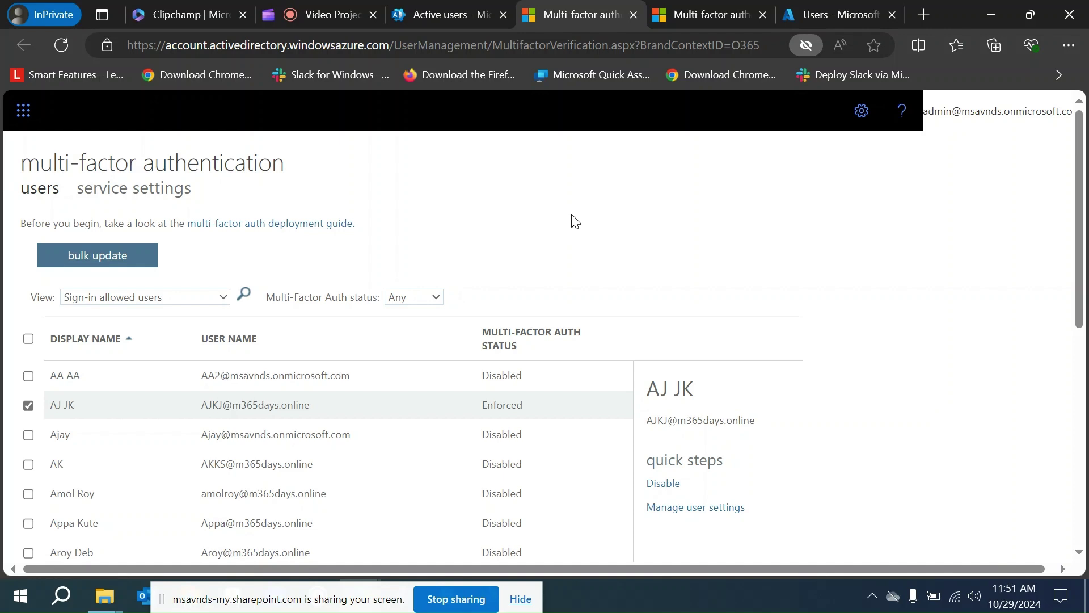
scroll(574, 222, down, 4)
scroll(573, 221, up, 5)
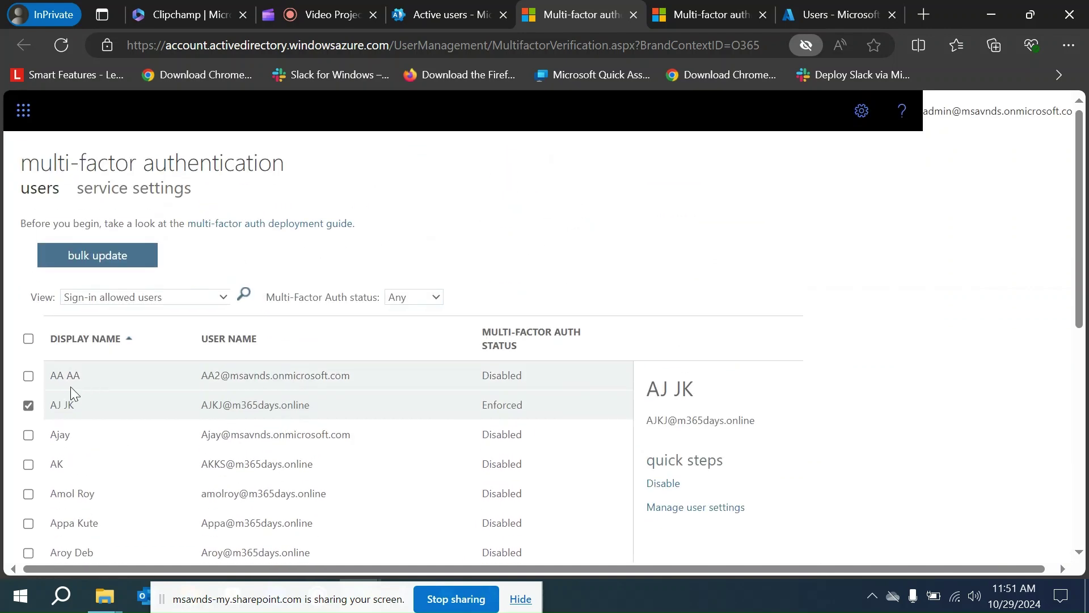
click(28, 405)
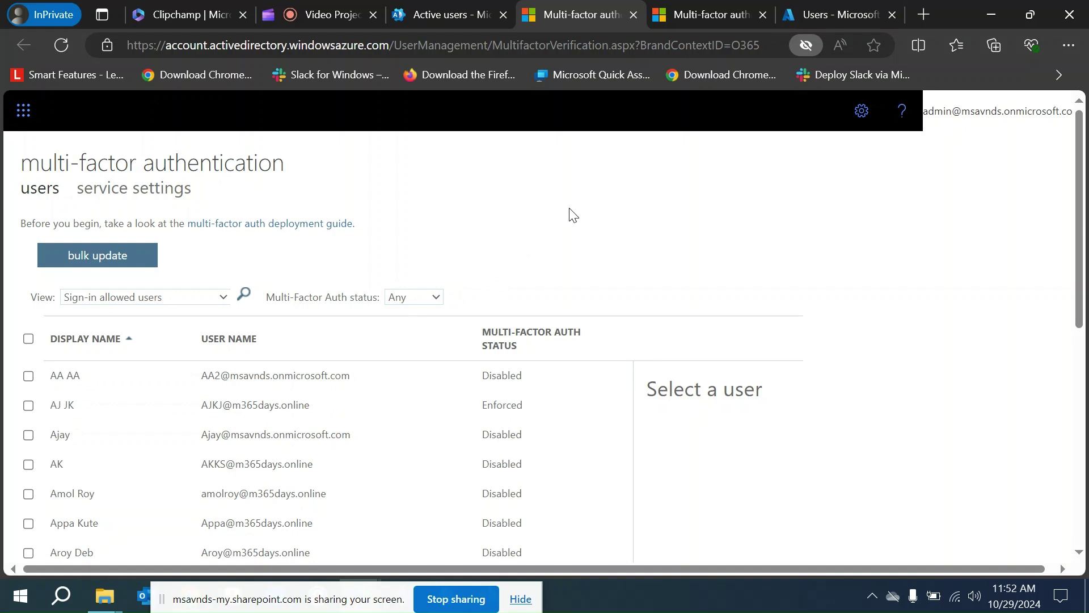
click(128, 197)
Open Per-user MFA from the Azure Users list and show its Service settings tab.
click(814, 5)
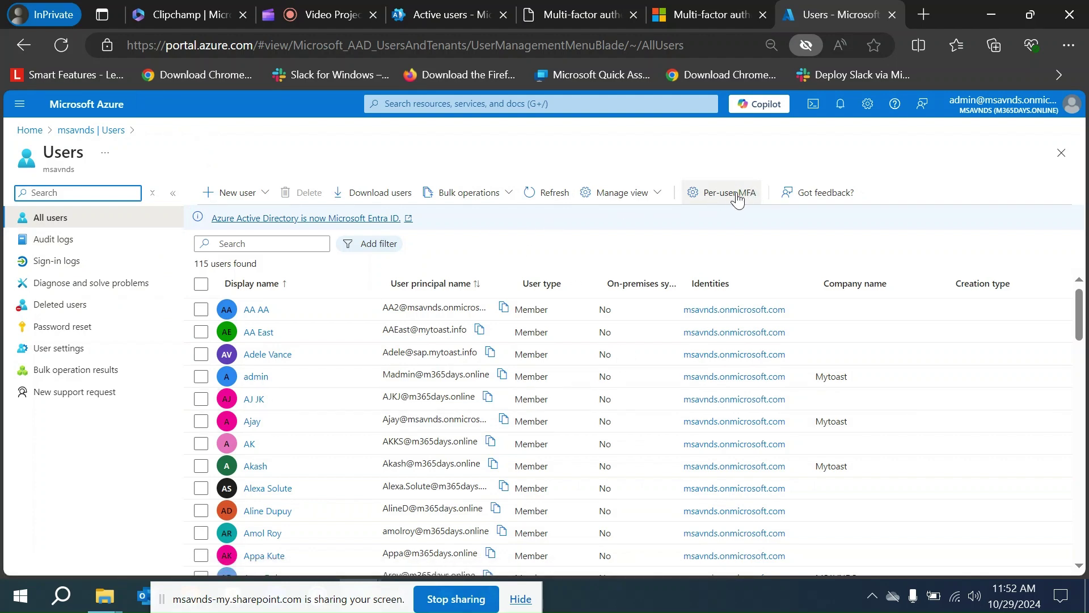
click(730, 201)
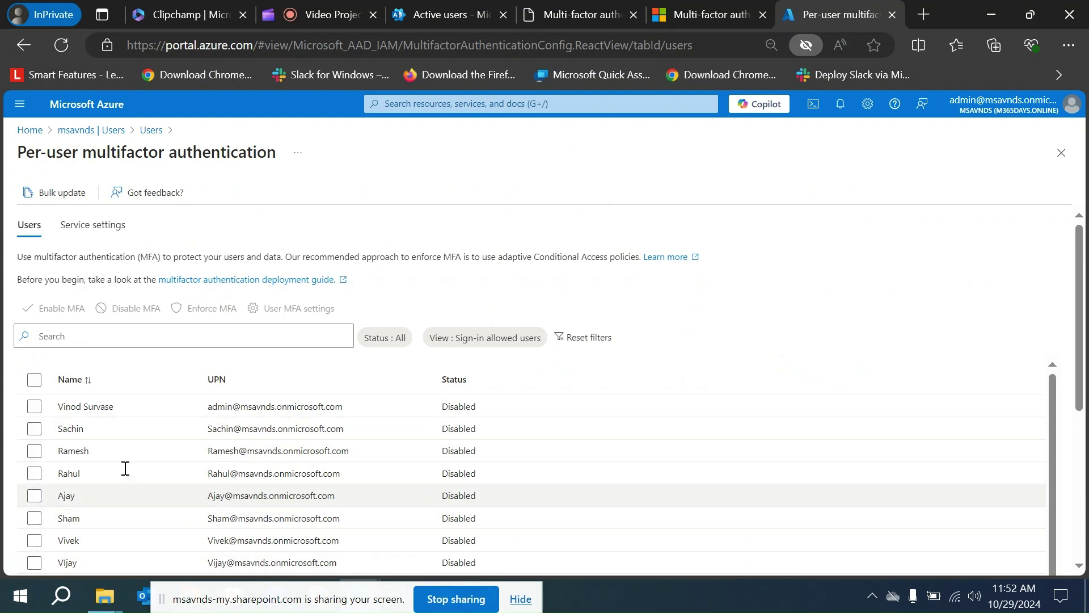
click(128, 228)
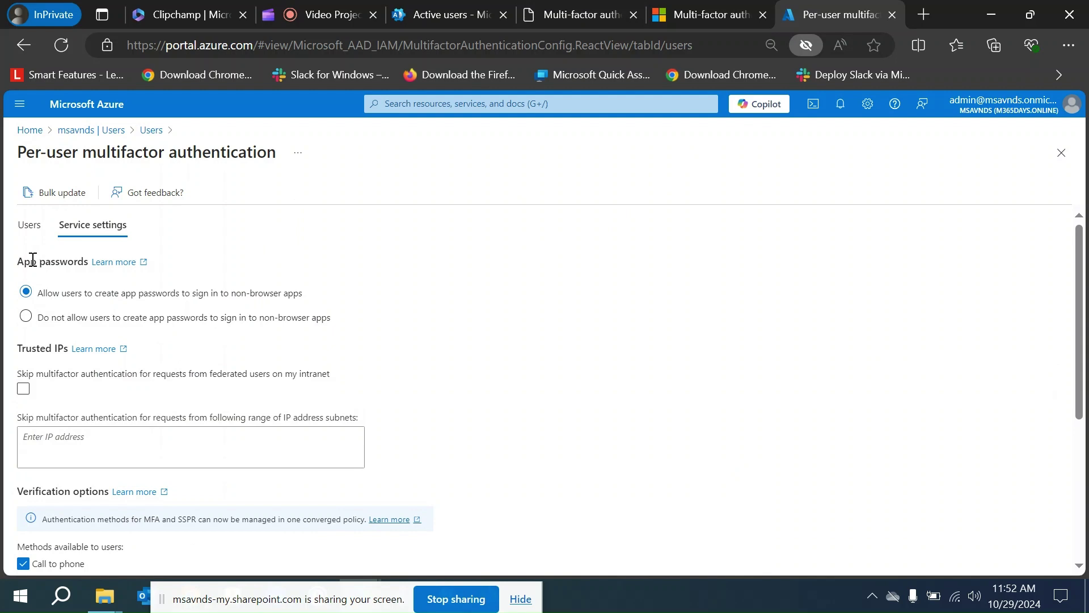
Choose 'Do not allow users to create app passwords' and tick skipping MFA for federated intranet users.
drag(24, 263, 103, 266)
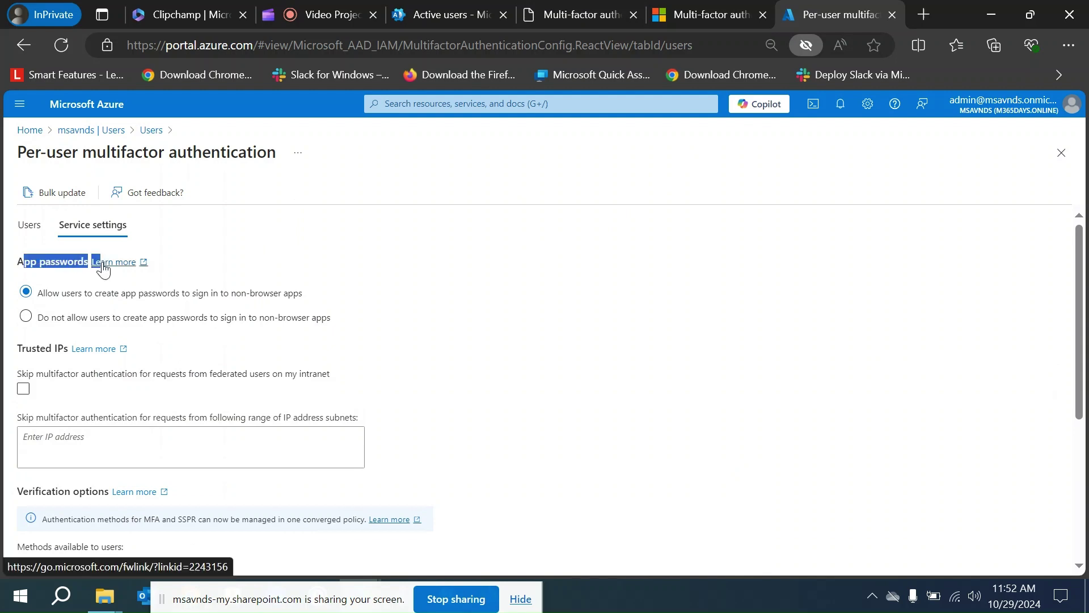
click(502, 263)
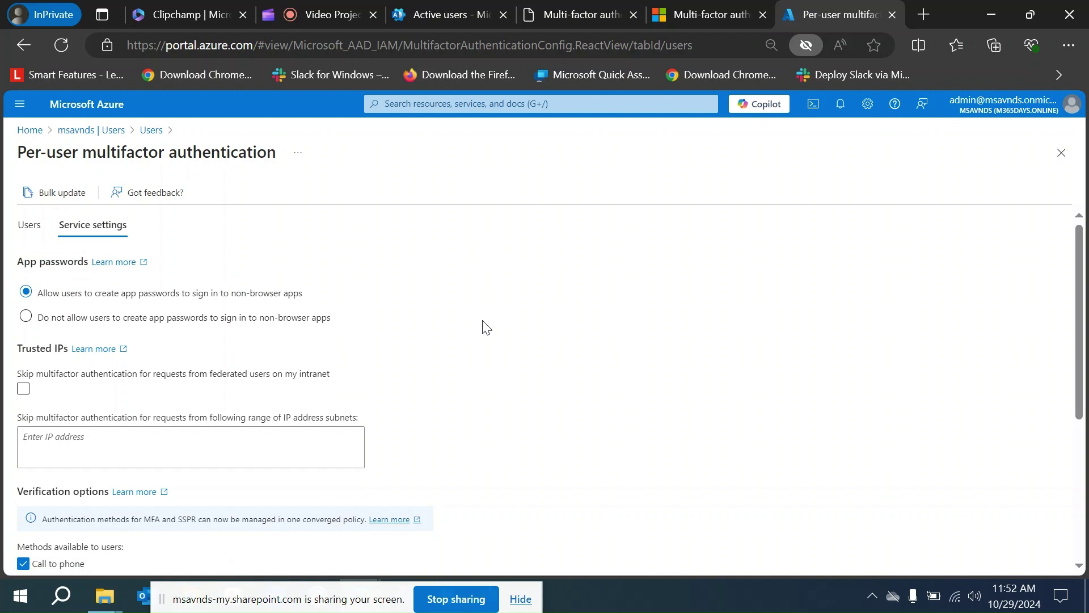
click(173, 317)
click(24, 391)
Work in the trusted IP address ranges field of the service settings.
click(98, 441)
scroll(227, 407, down, 1)
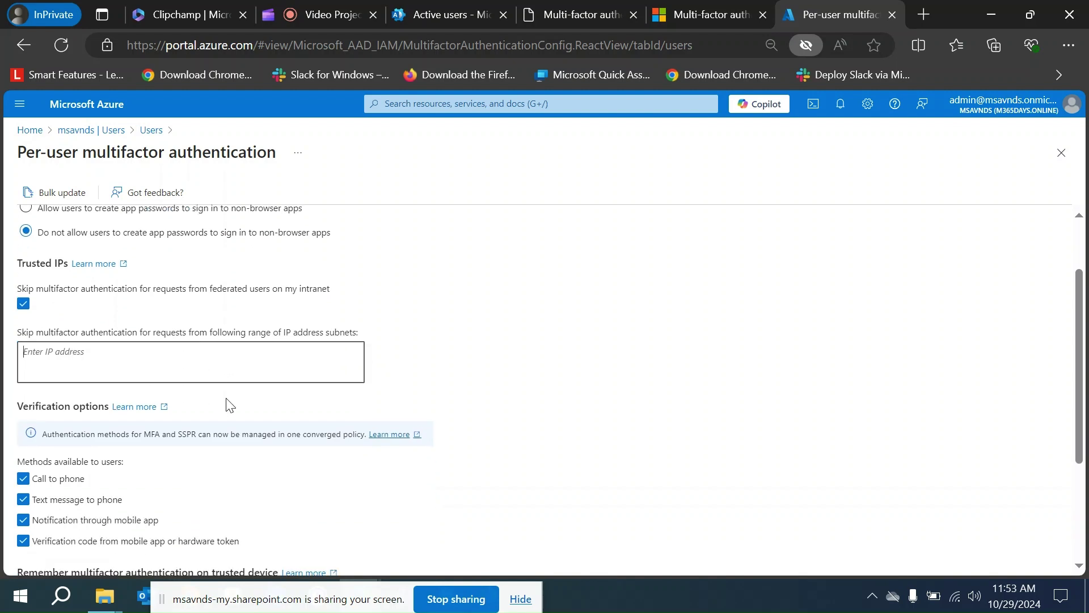
scroll(230, 405, down, 1)
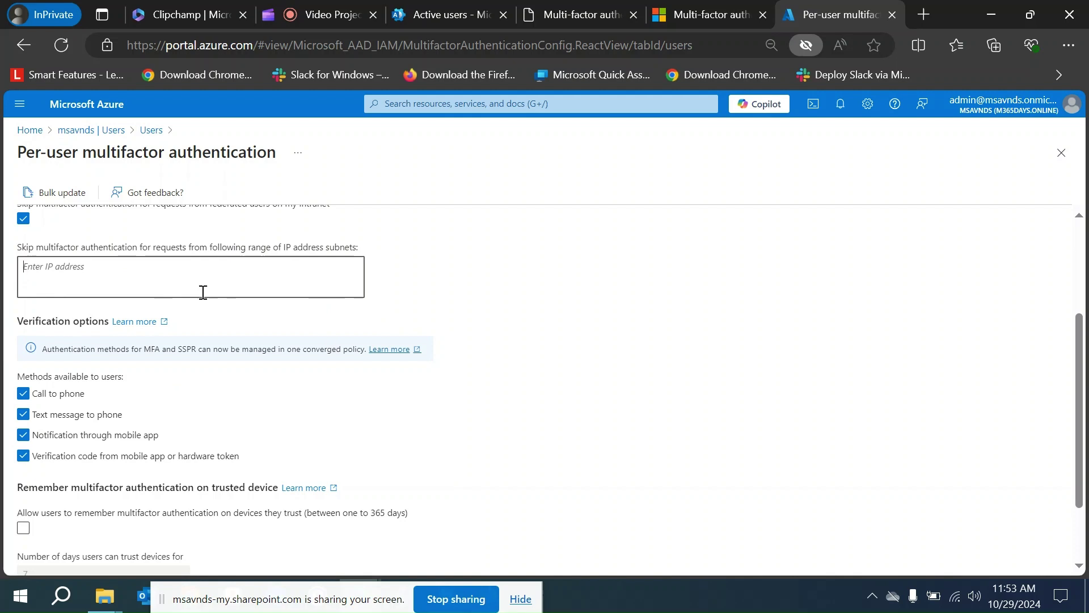
scroll(292, 379, down, 1)
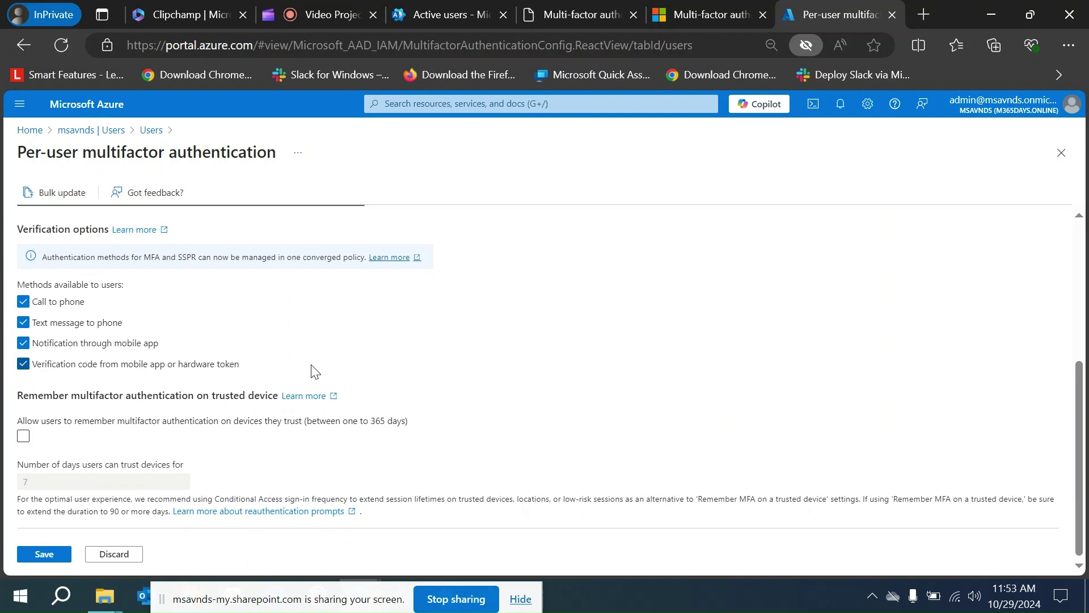
scroll(569, 421, up, 3)
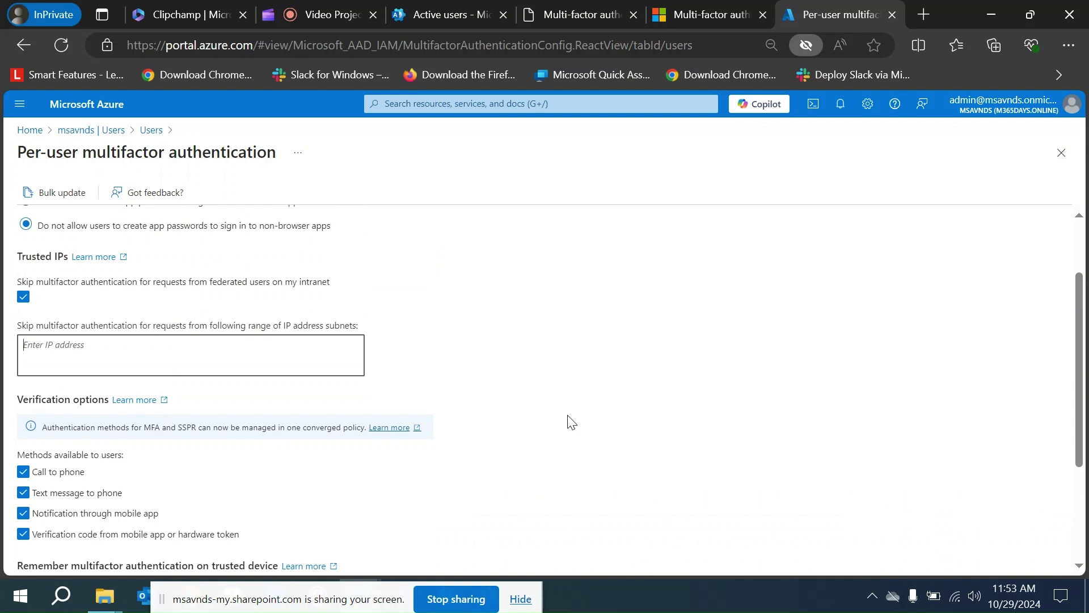
scroll(569, 421, up, 2)
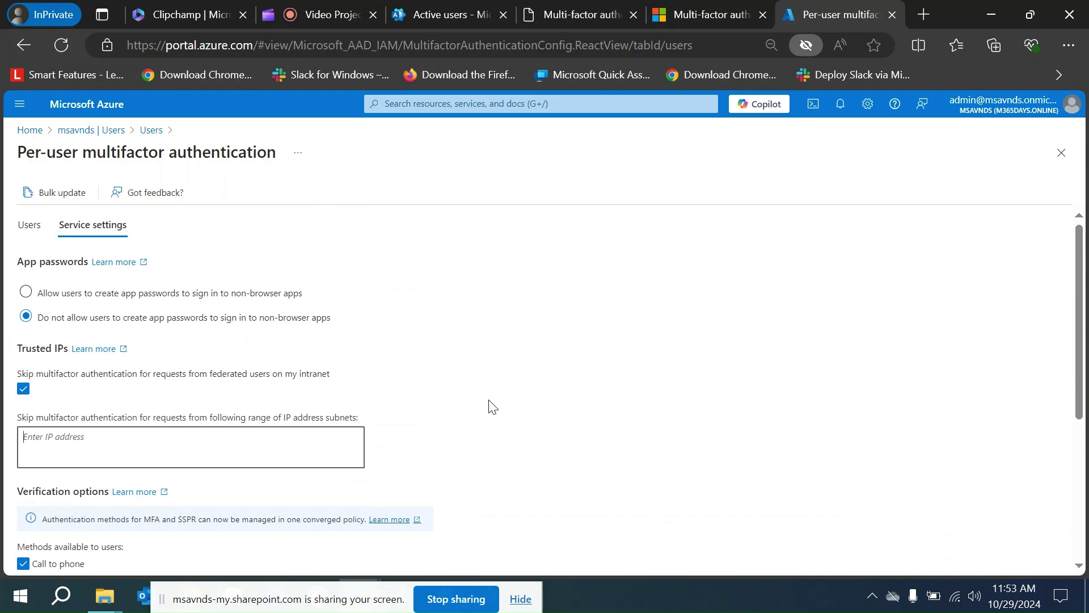
scroll(332, 403, down, 3)
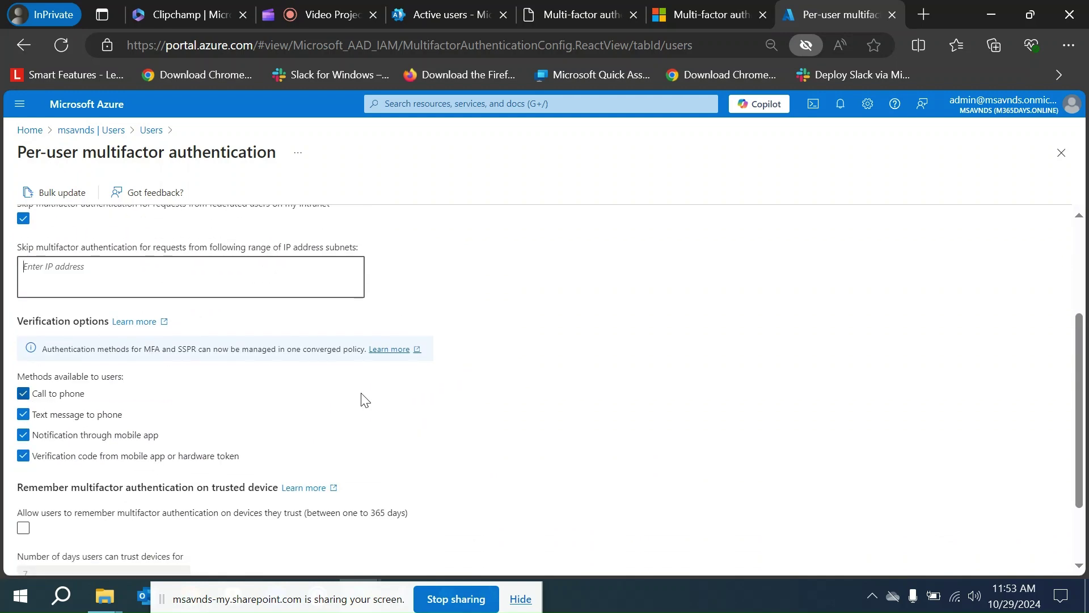
scroll(770, 359, up, 3)
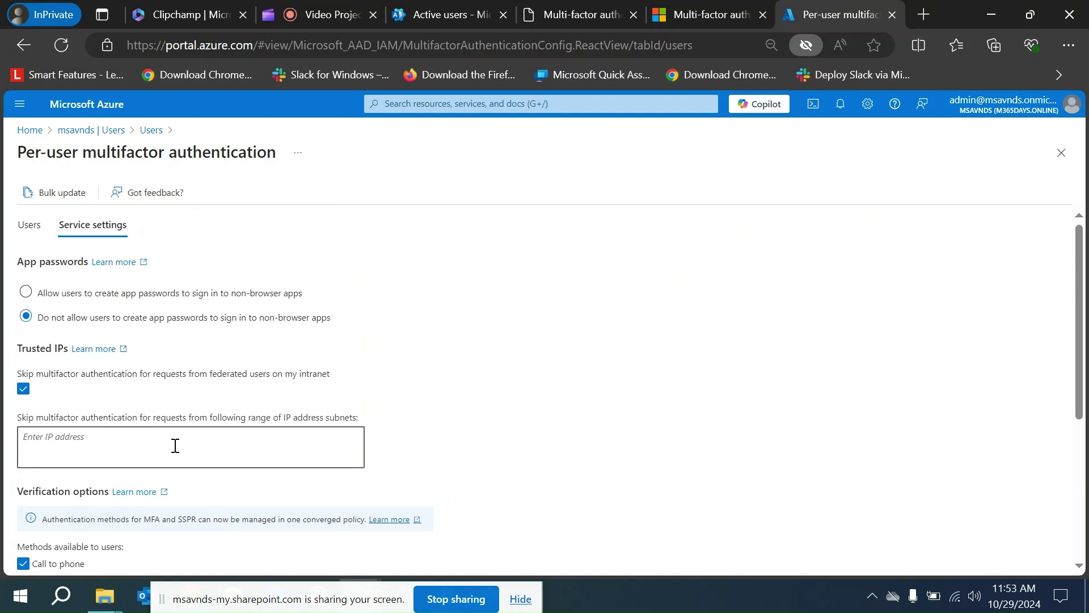
click(584, 406)
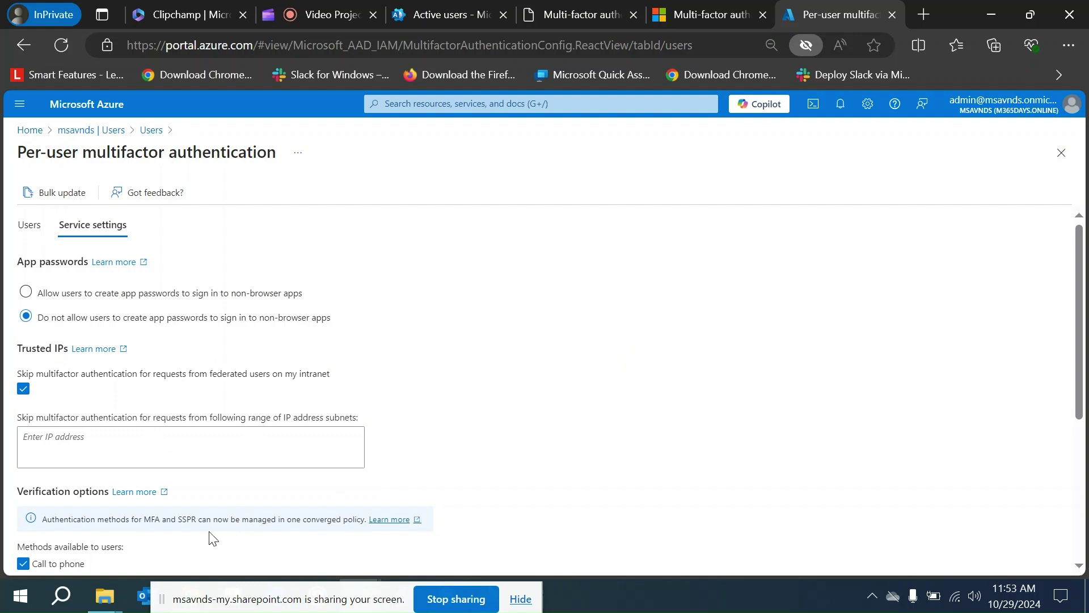
click(83, 442)
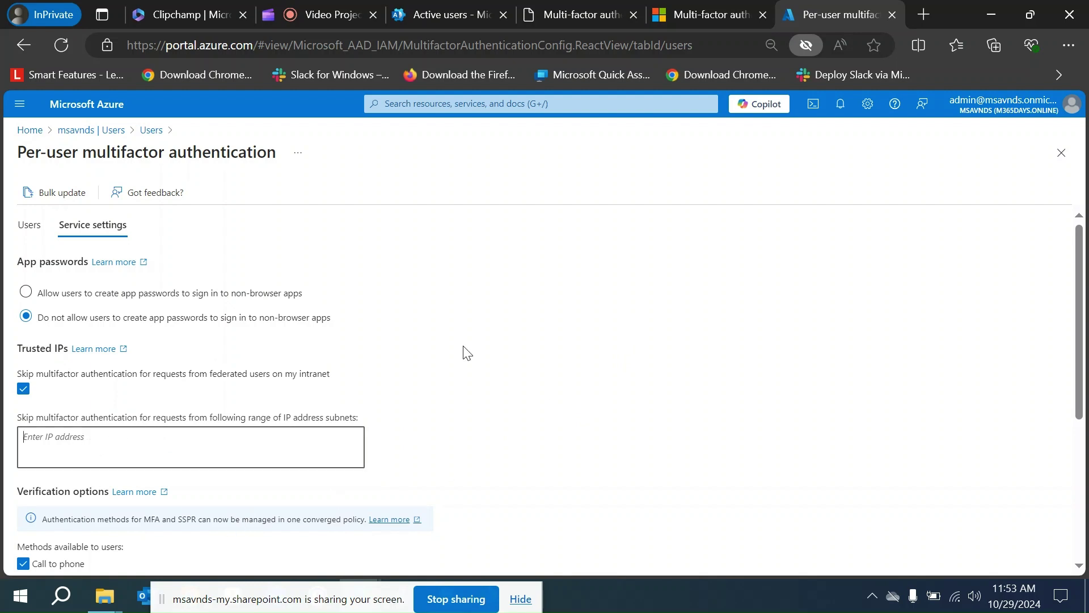
In the legacy MFA service settings, select 'Do not allow users to create app passwords'.
click(539, 12)
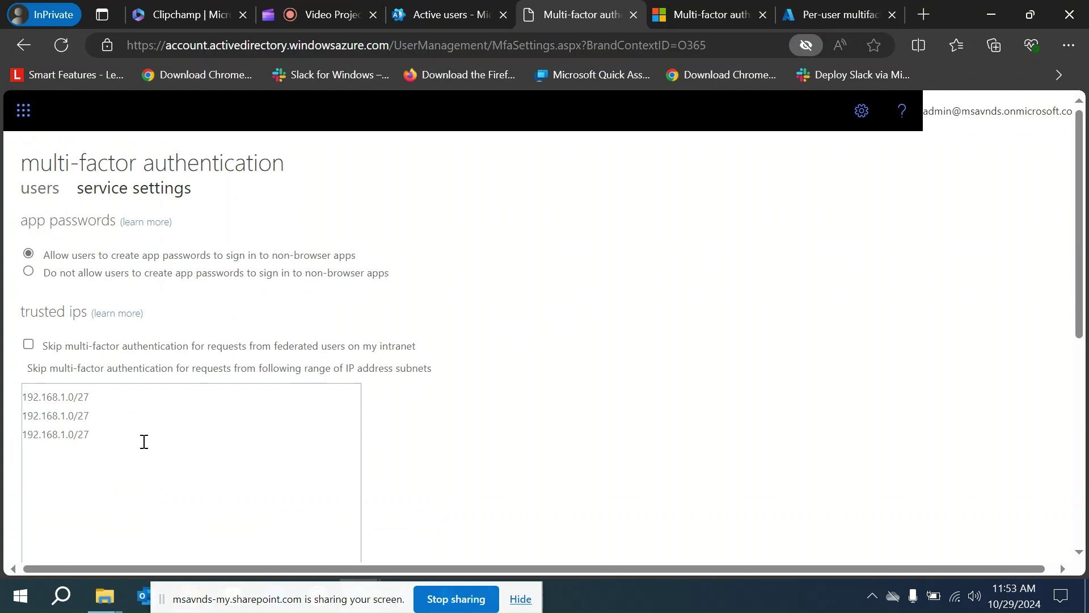
click(70, 278)
scroll(584, 381, down, 1)
scroll(633, 351, down, 6)
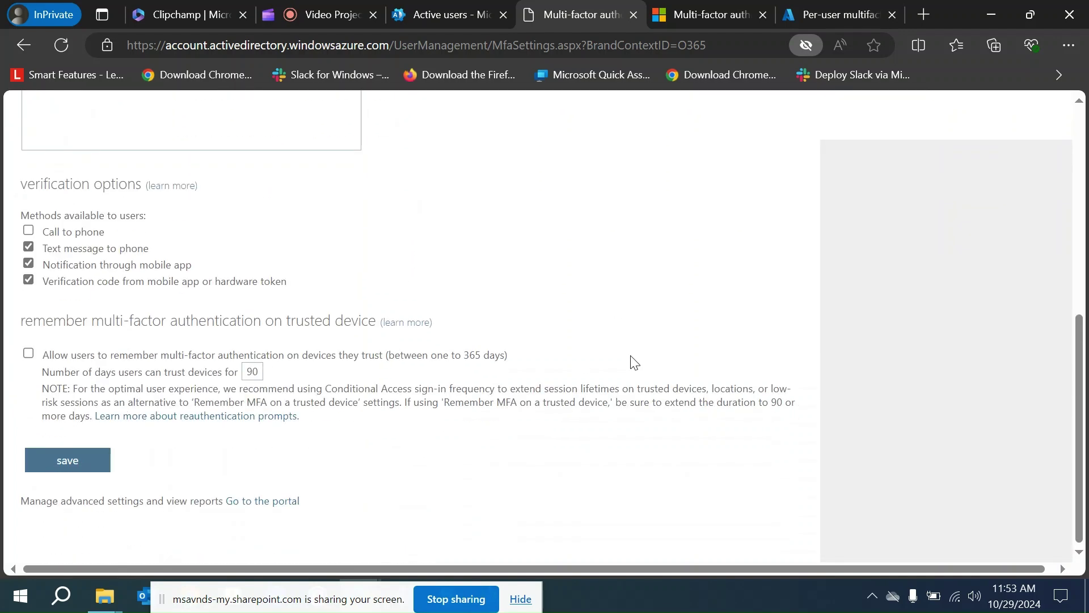
scroll(634, 362, up, 6)
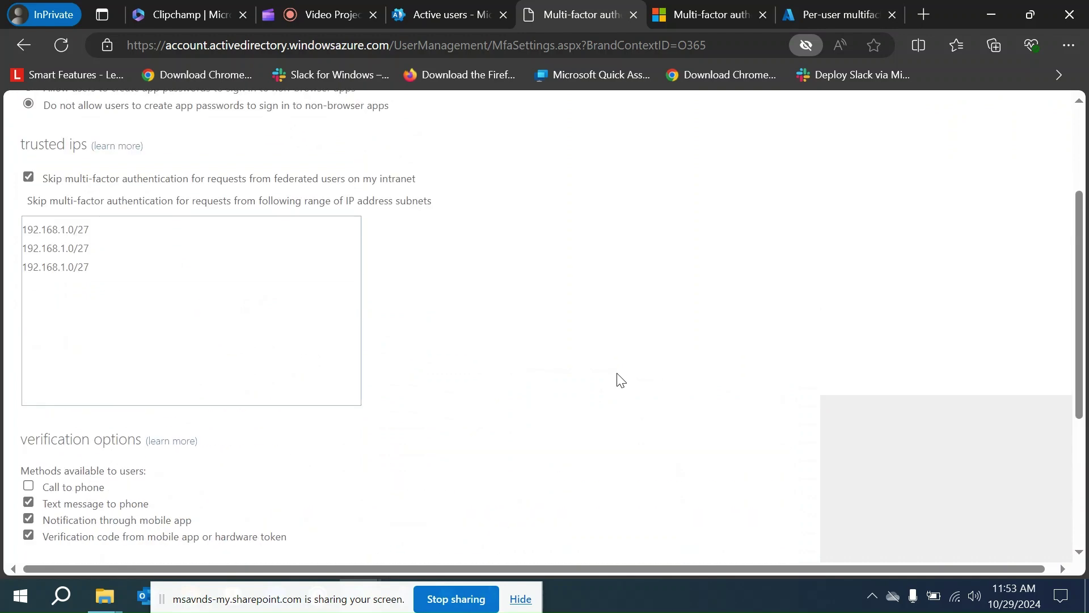
scroll(615, 379, down, 2)
scroll(655, 393, down, 4)
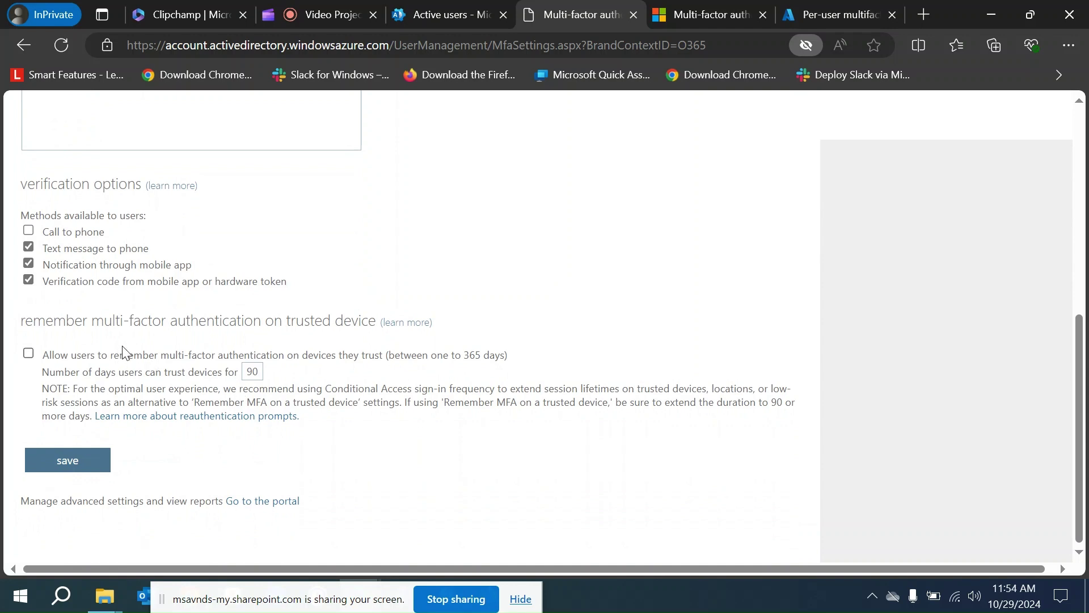
Change the number of days users can trust devices from 90 to 365.
click(260, 370)
drag(261, 369, 247, 371)
click(489, 375)
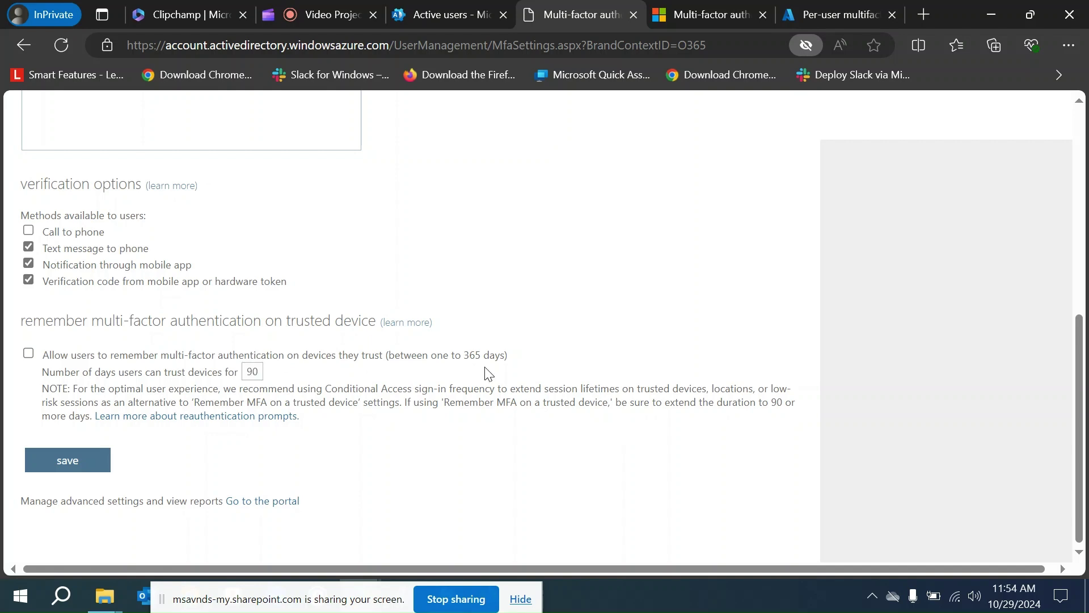
double_click(256, 370)
text(180)
key(BackSpace)
key(BackSpace)
key(BackSpace)
text(365)
click(410, 398)
Scroll through the service settings to check the updated 365-day value.
scroll(459, 389, up, 8)
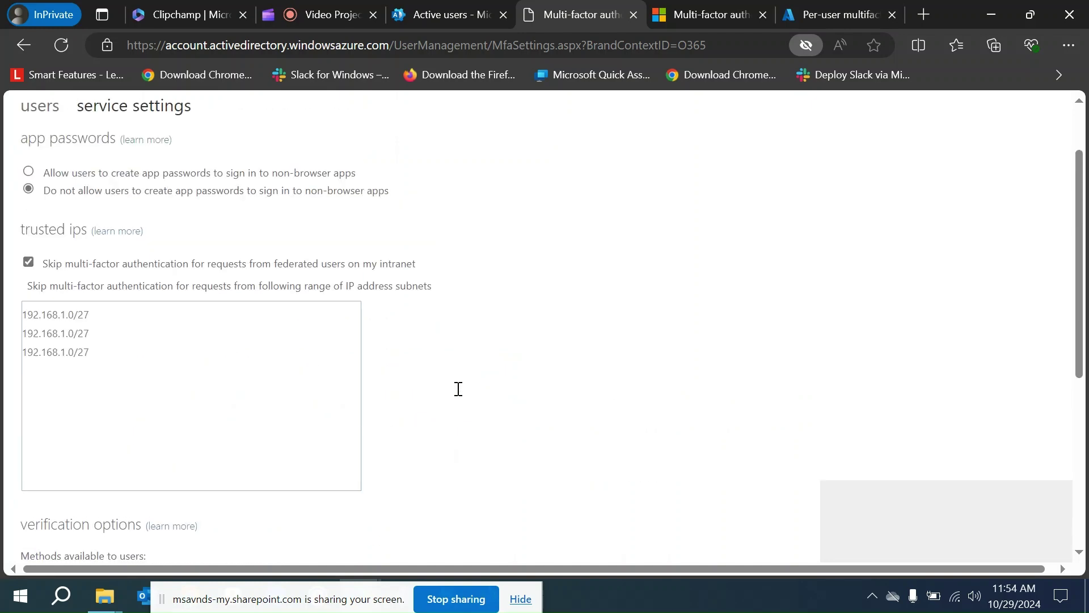
scroll(457, 390, down, 5)
scroll(540, 428, down, 3)
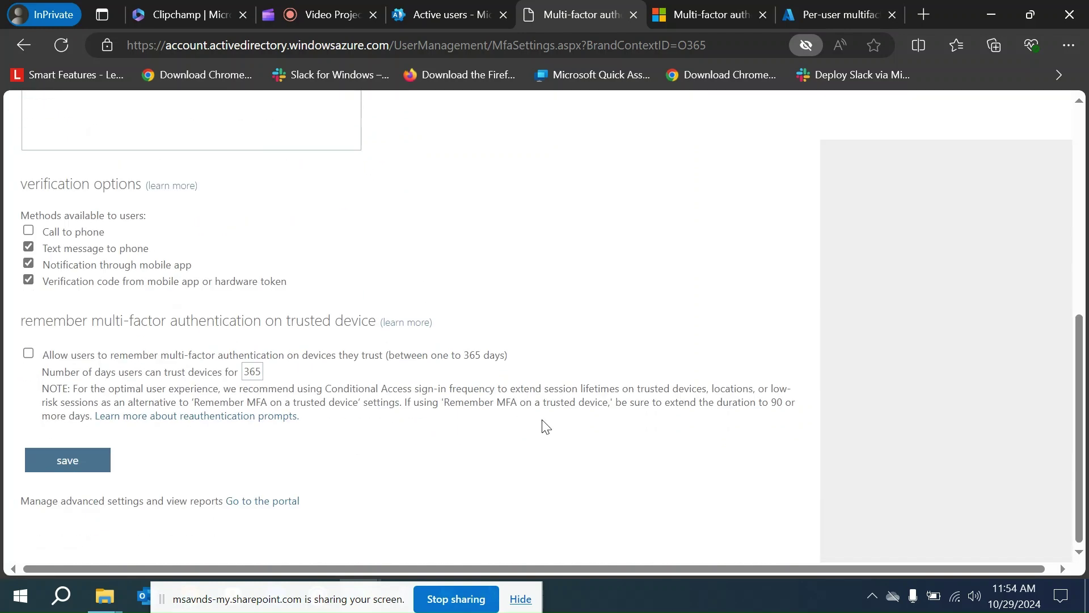
scroll(543, 425, up, 7)
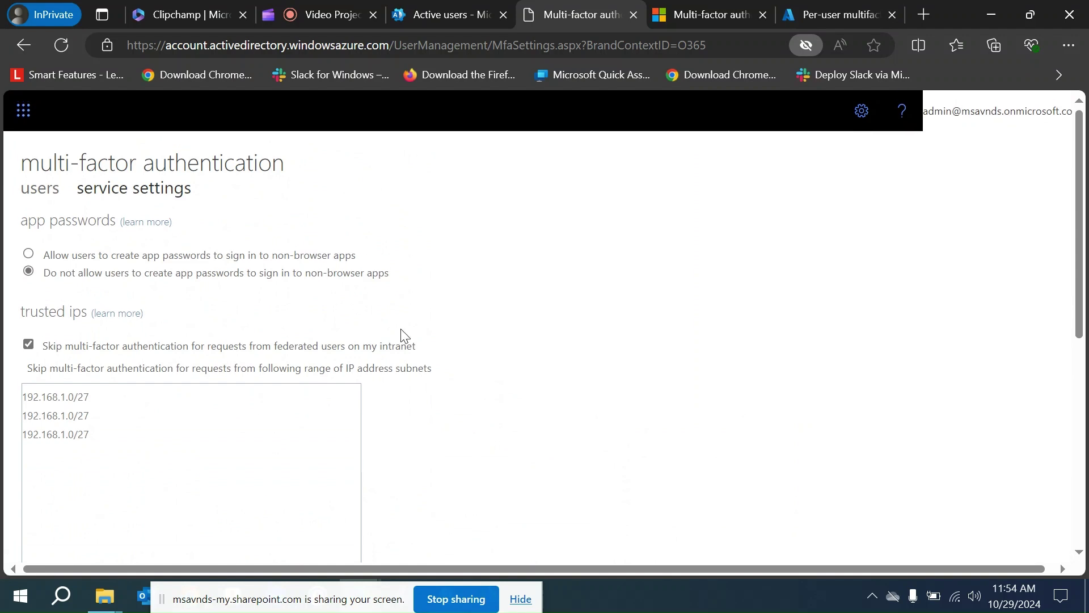
scroll(431, 348, down, 2)
scroll(310, 259, up, 2)
Go back to the Azure per-user MFA service settings and look over the configured options.
click(834, 14)
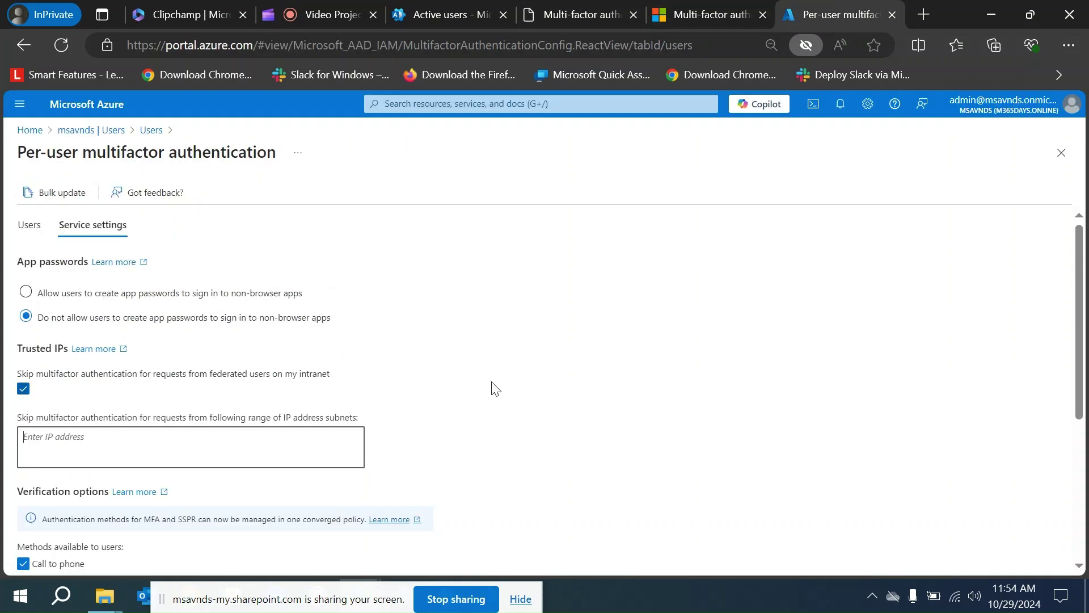
scroll(568, 372, down, 5)
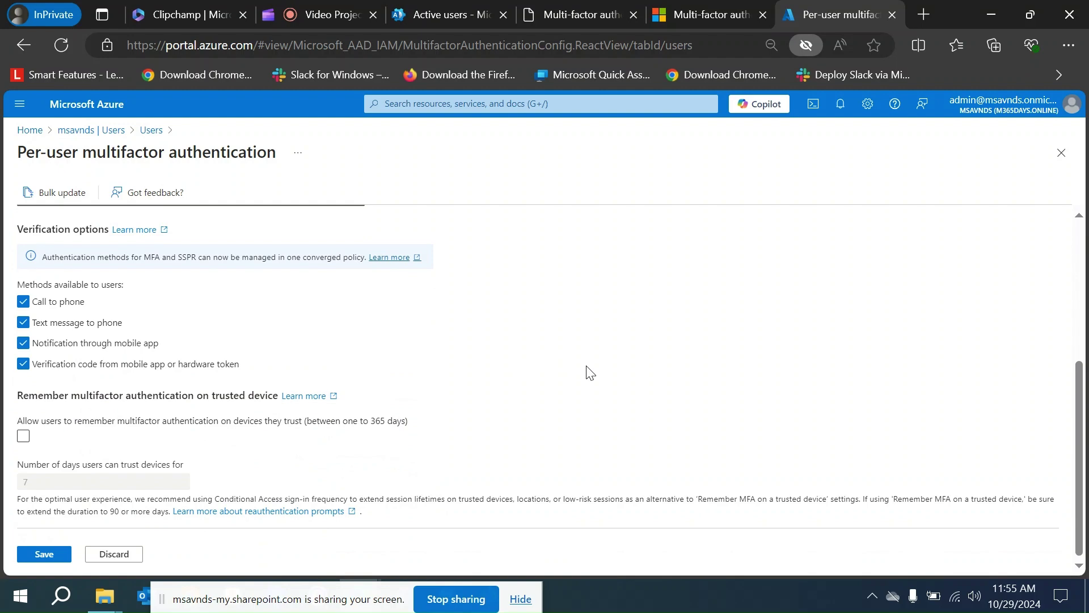
scroll(590, 372, up, 5)
scroll(590, 373, down, 2)
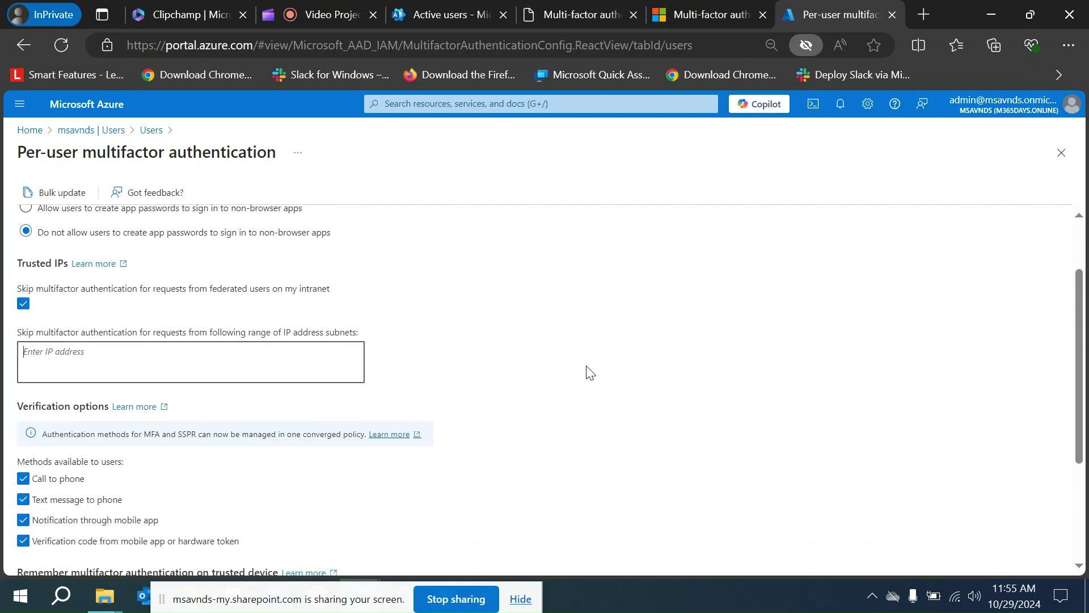
scroll(590, 373, up, 2)
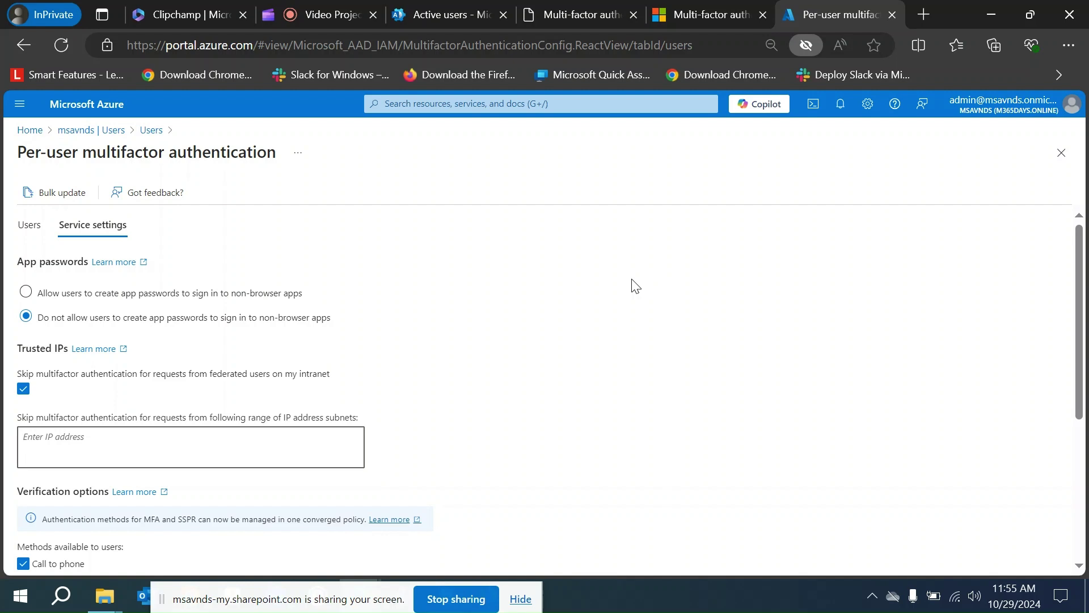
click(635, 286)
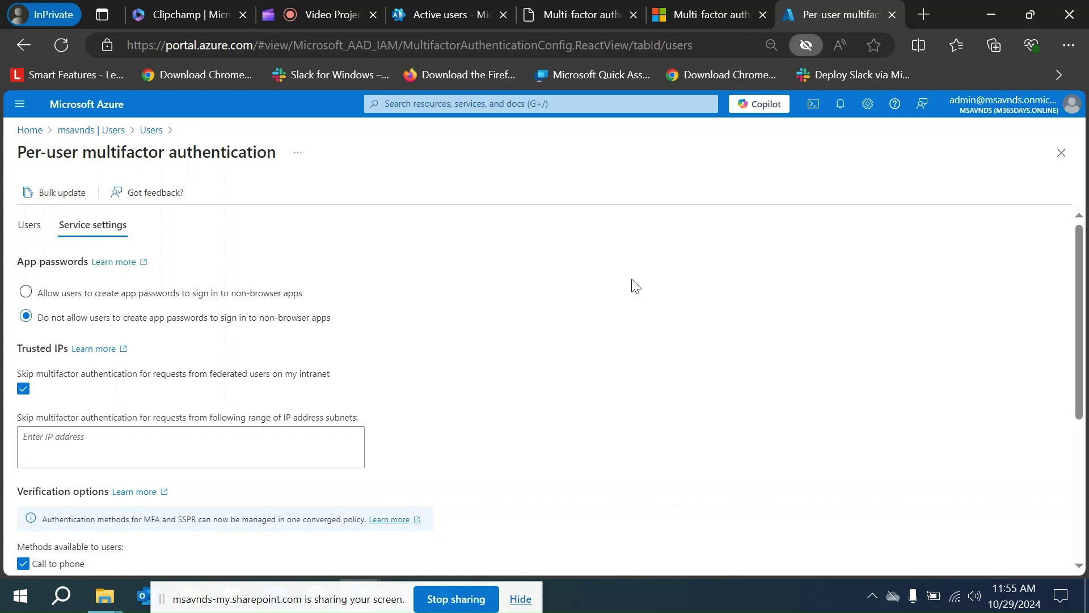
click(445, 17)
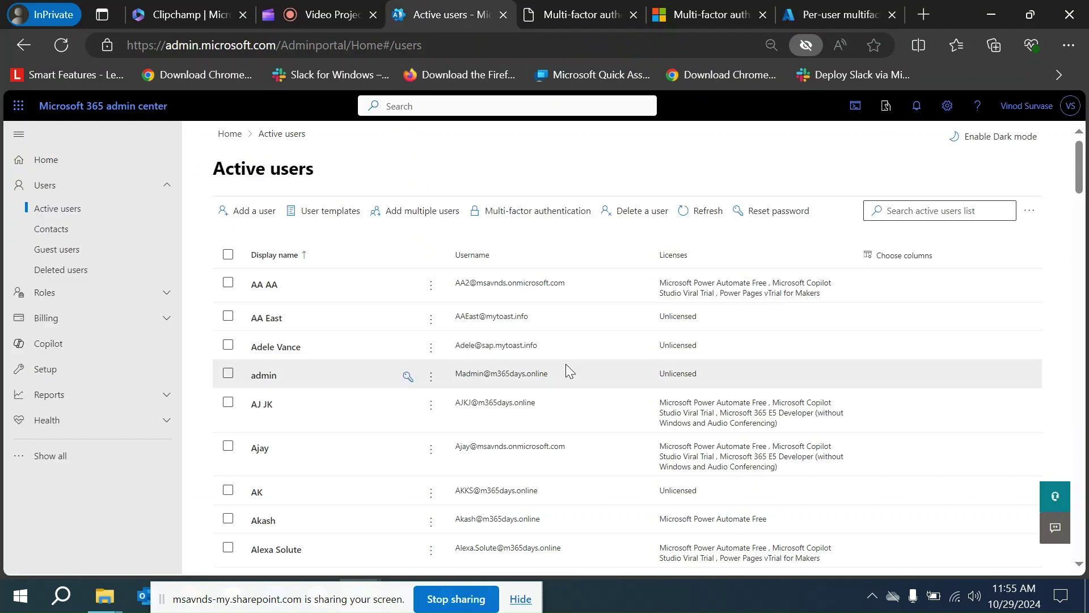